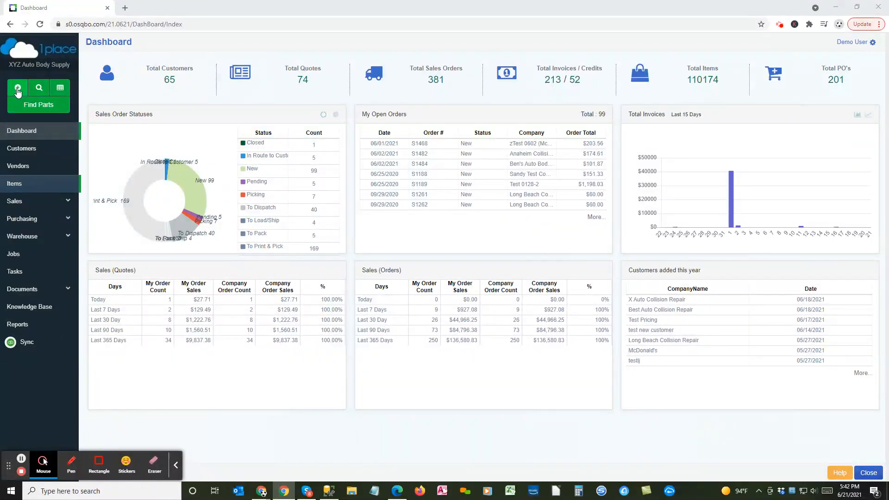
Open a blank new-item form from the add-record list, cancel it, and check the shortcut listed for Item
left_click(18, 90)
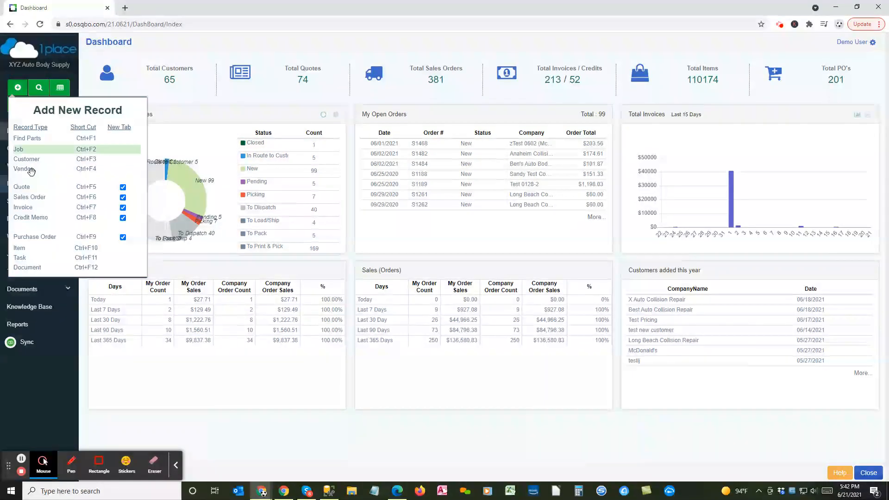
left_click(20, 250)
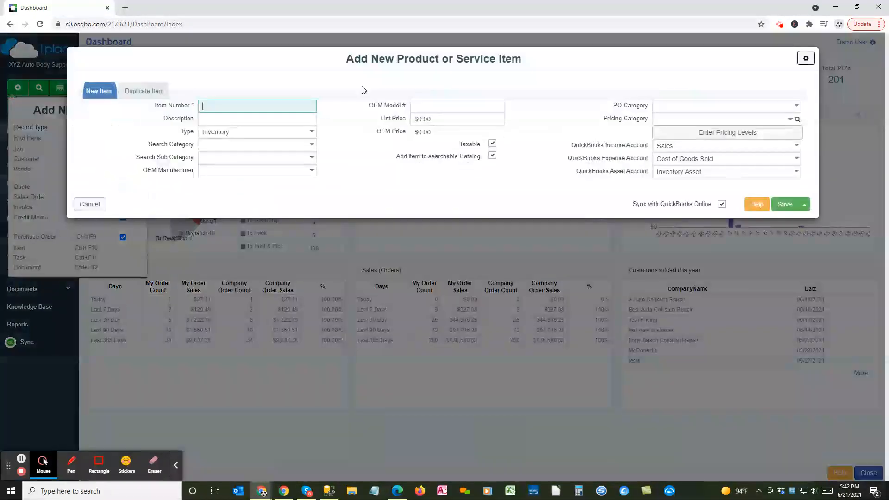
left_click(428, 56)
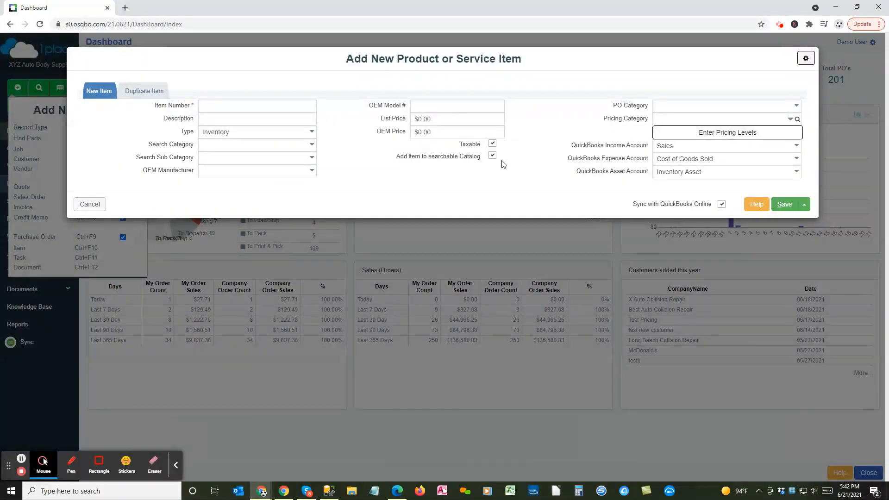
left_click(88, 206)
left_click(17, 87)
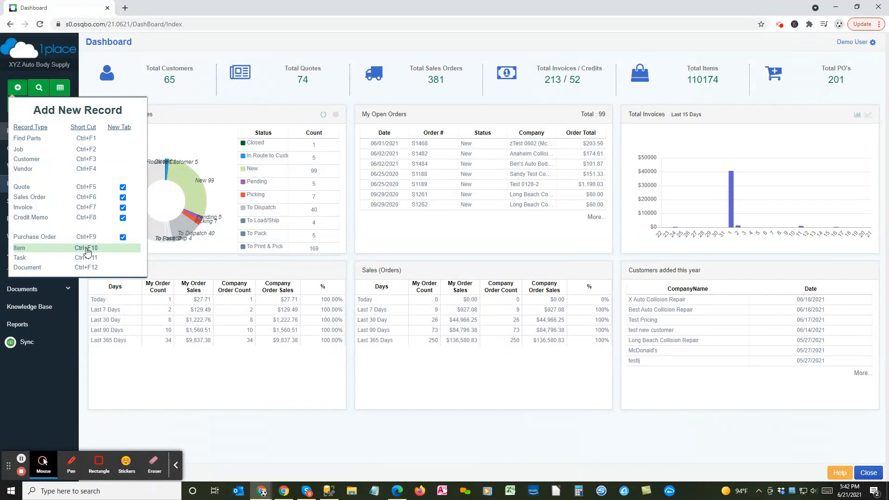
left_click(254, 48)
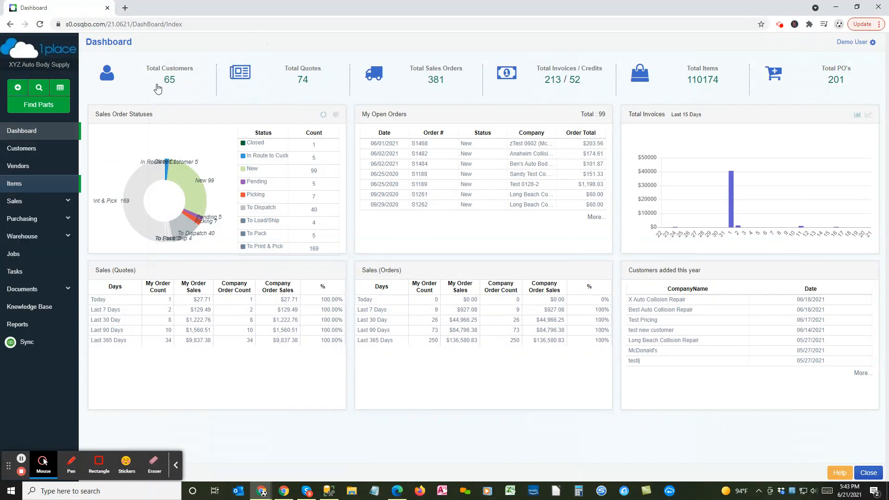
Open the Item List, view the blank new-item form from there, and cancel it without saving
left_click(14, 186)
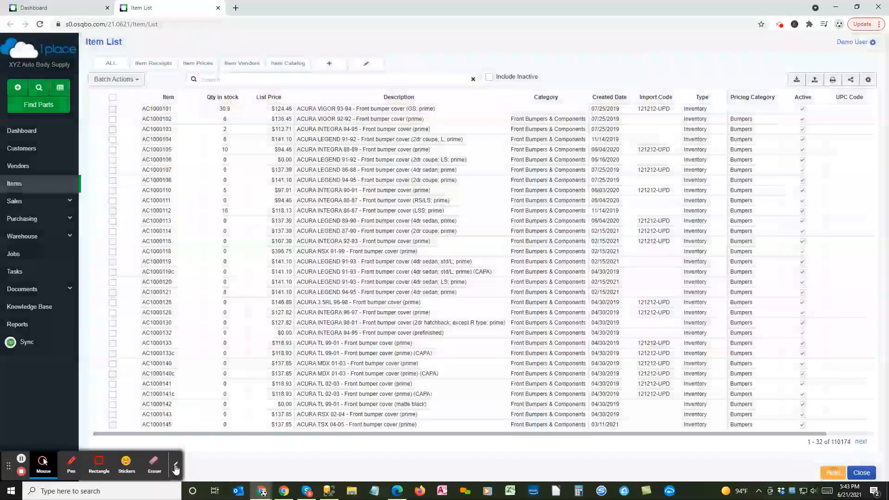
left_click(176, 466)
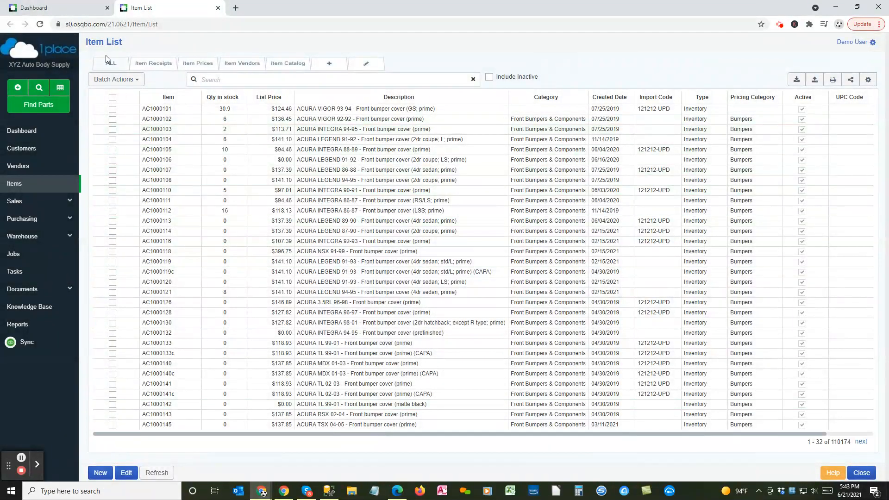
left_click(104, 474)
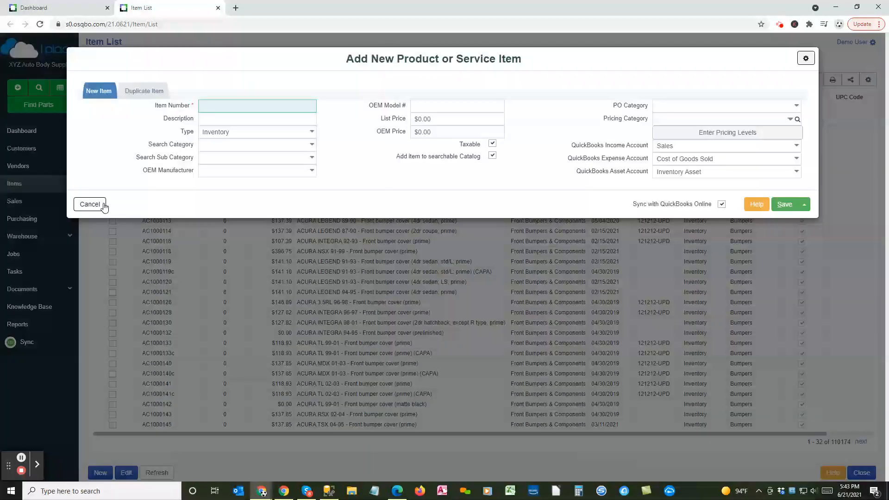
left_click(98, 203)
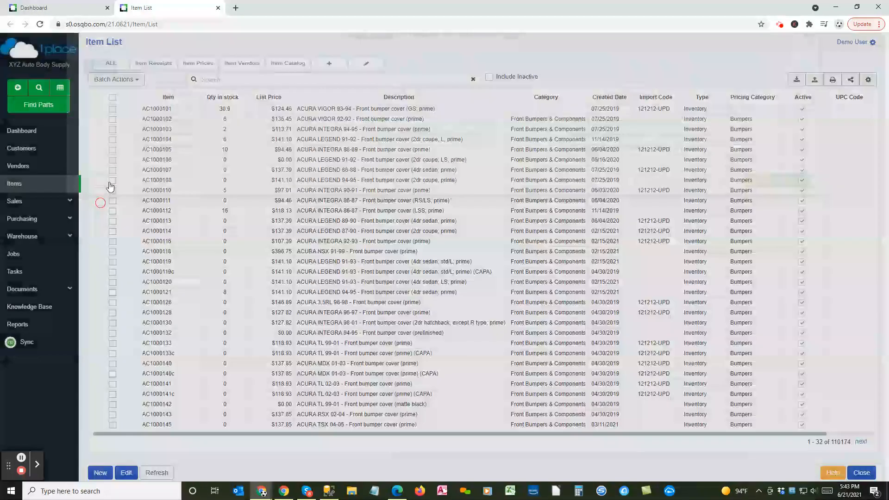
Open the detail record of item AC1000105, view its blank new-item form, and cancel the form
double_click(338, 152)
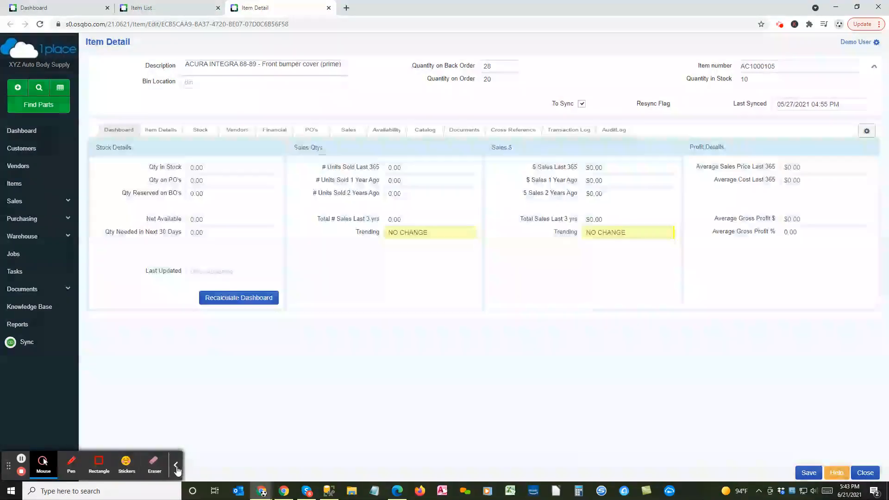
left_click(176, 468)
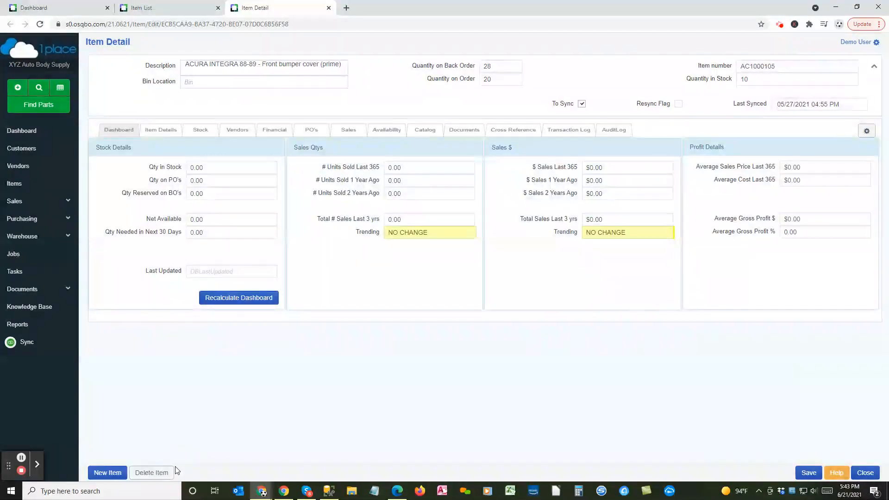
left_click(111, 474)
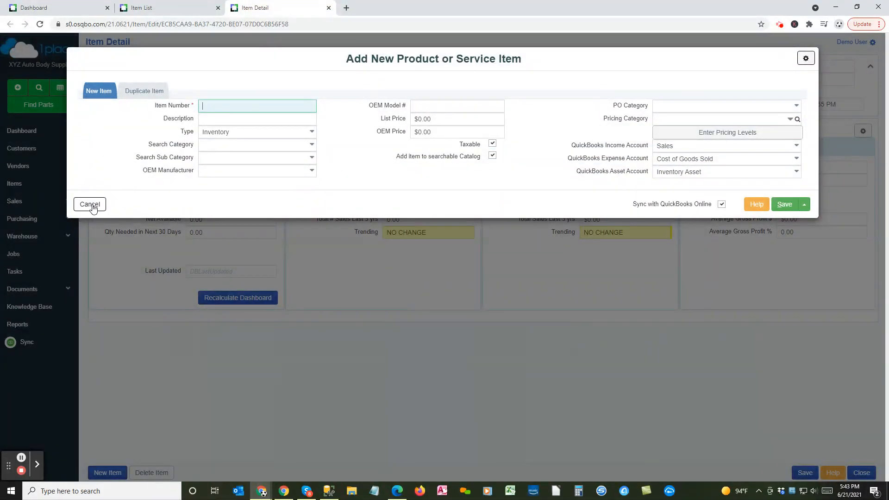
left_click(91, 205)
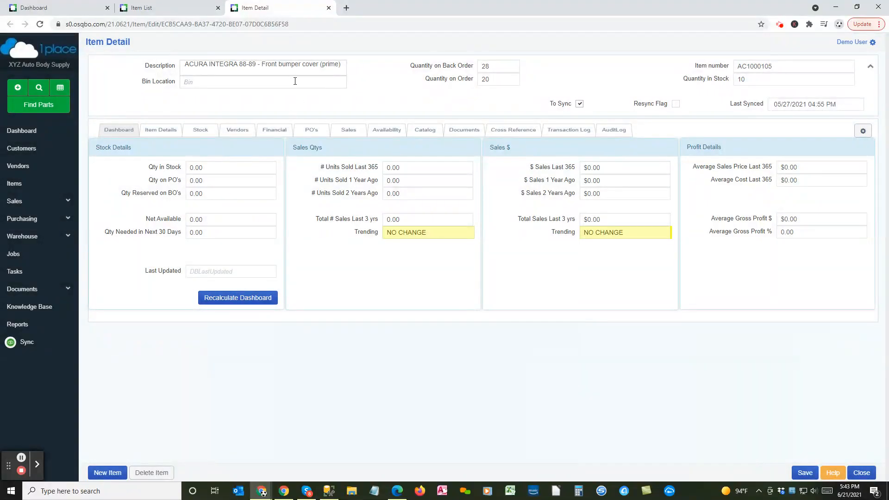
Search the quotes and open the last-listed 06/11/2021 quotation for Anaheim Collision
left_click(39, 87)
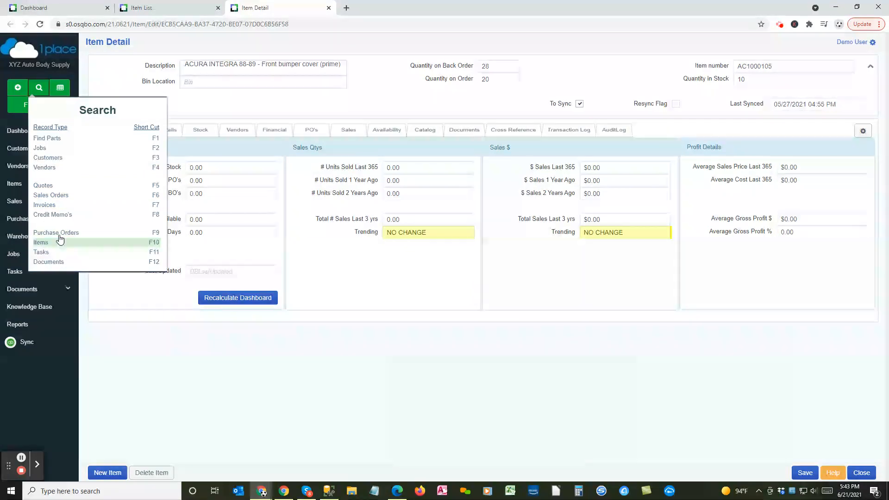
left_click(46, 186)
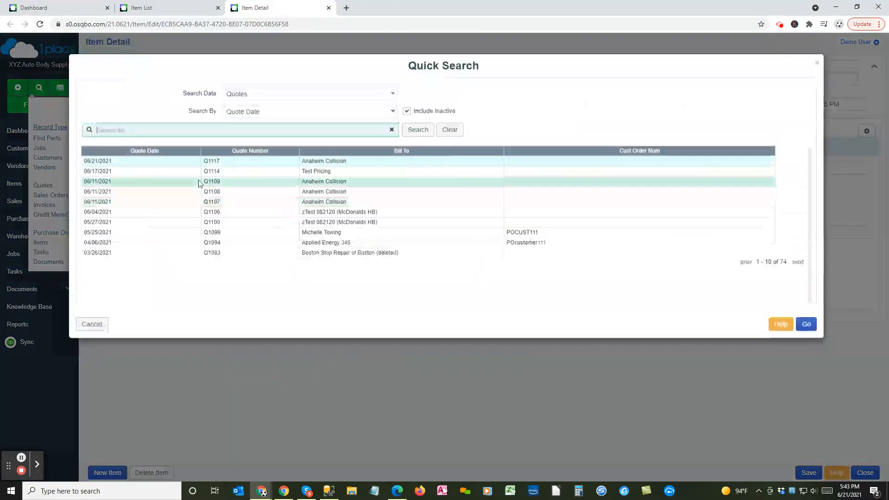
double_click(309, 202)
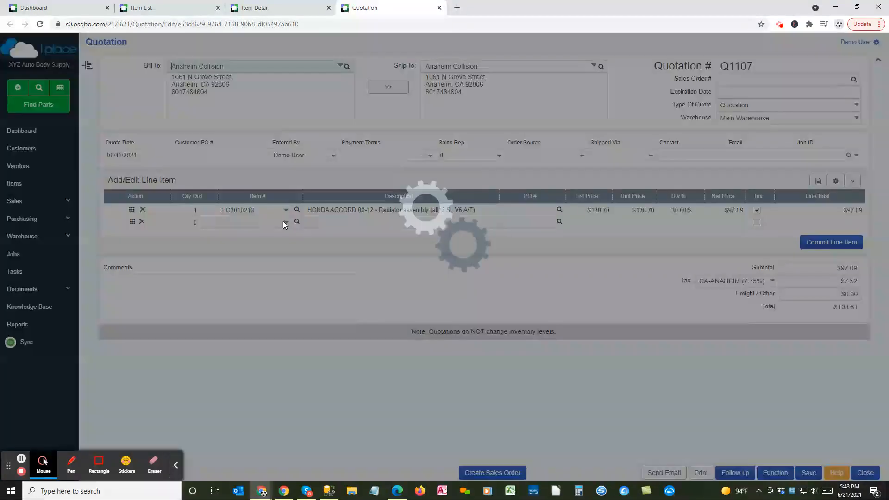
Enter test12345 as the item number on the quotation's empty line, search other fields for it, and start adding it as a new item
left_click(262, 222)
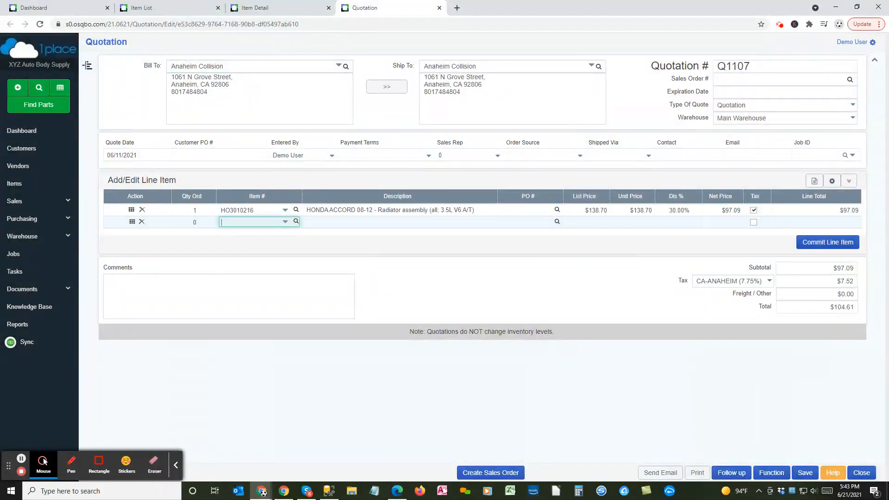
type("test12345")
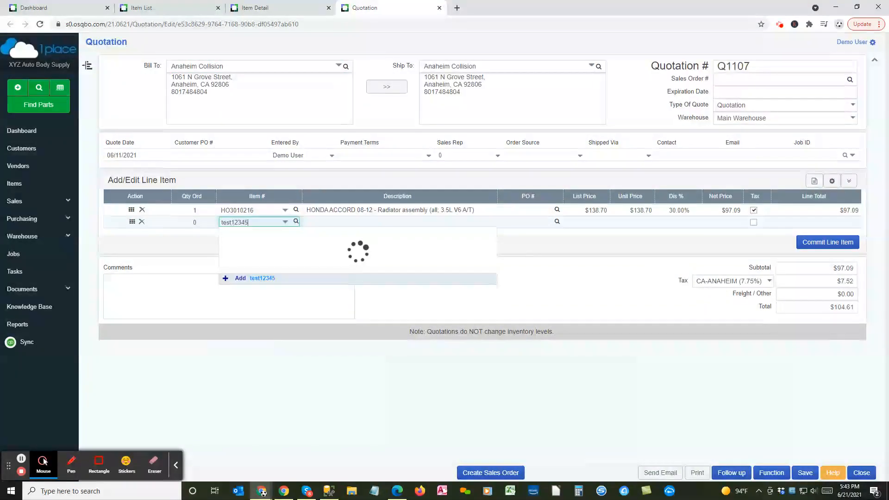
key("Tab")
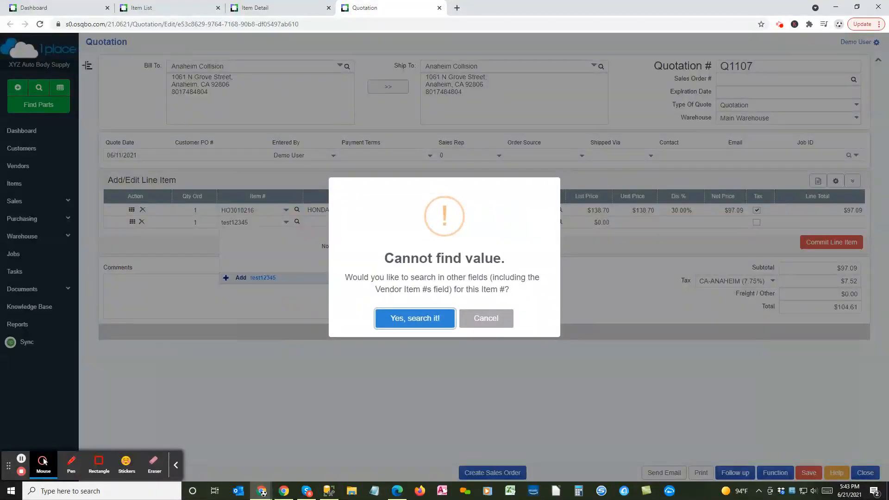
key("Return")
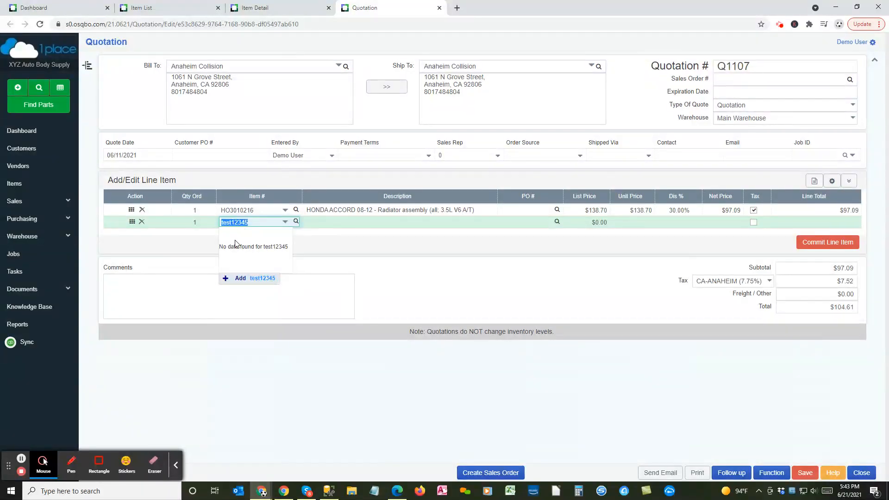
left_click(242, 278)
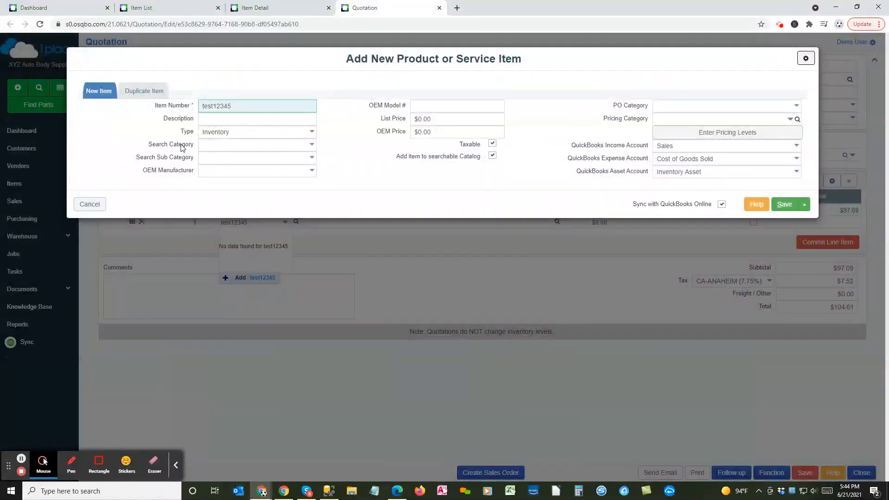
Cancel the test12345 item form and close the quotation without saving its changes
left_click(90, 204)
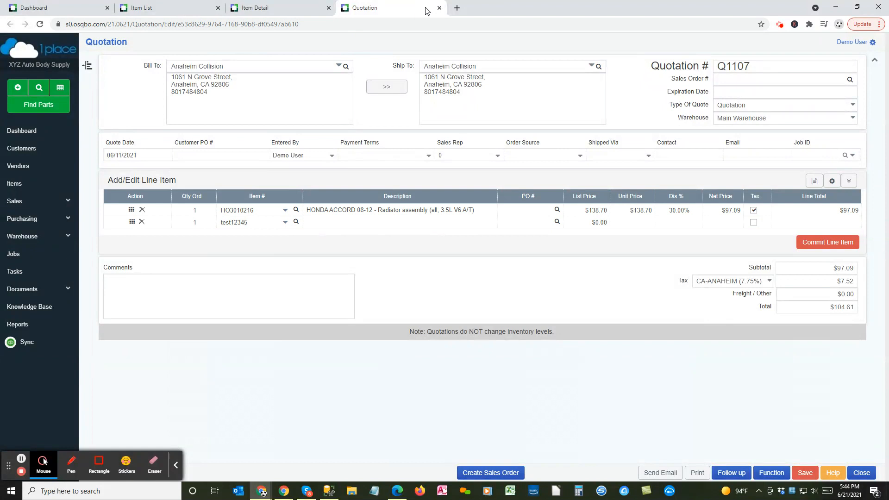
left_click(439, 8)
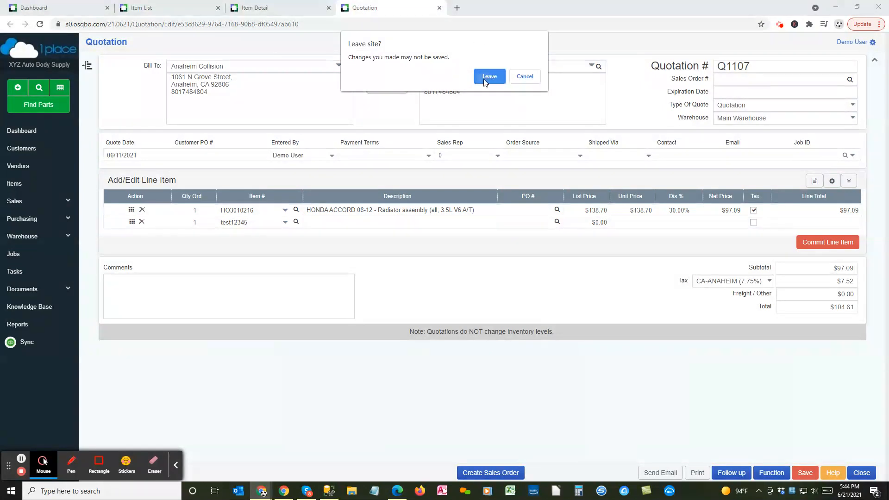
left_click(485, 77)
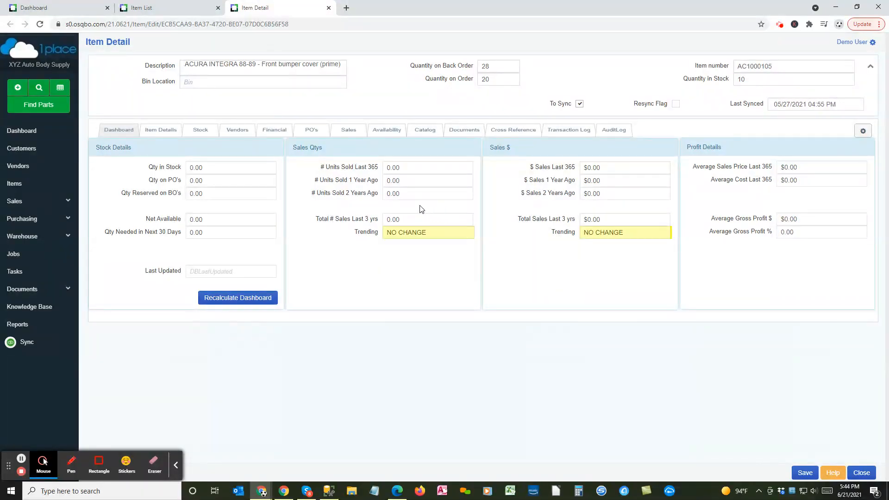
View the item's catalog entries and the Catalog Management page with its option to add items from the catalog, then close that page
left_click(424, 130)
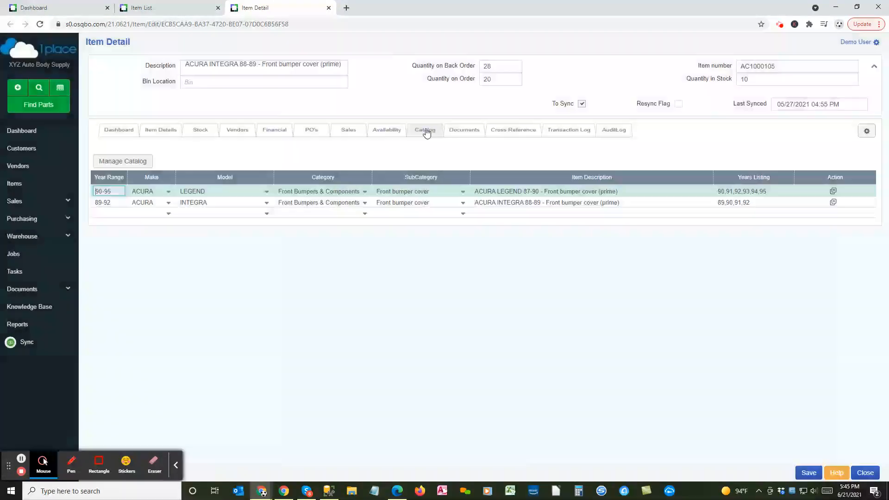
left_click(141, 165)
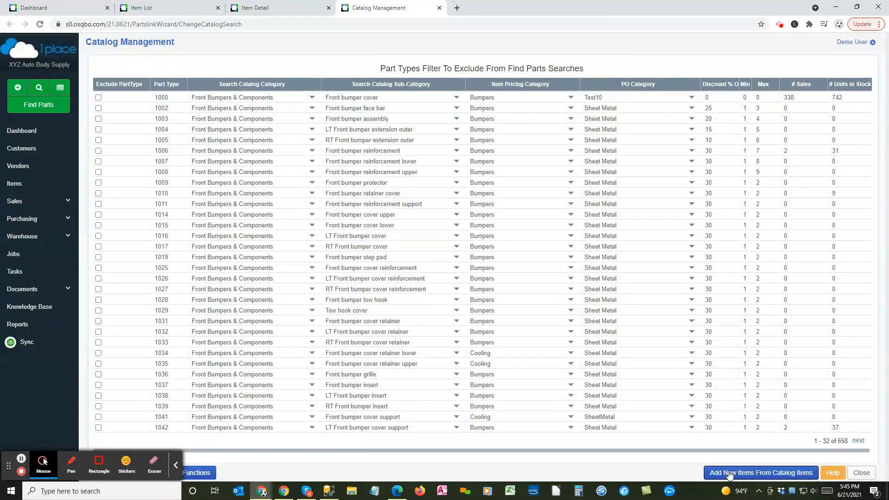
left_click(438, 7)
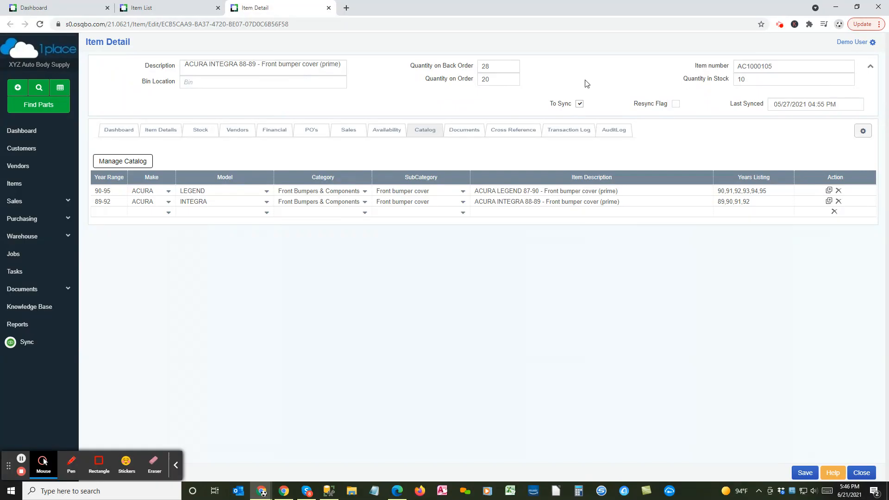
Return to the Item List and open the Import Wizard for importing items
left_click(148, 9)
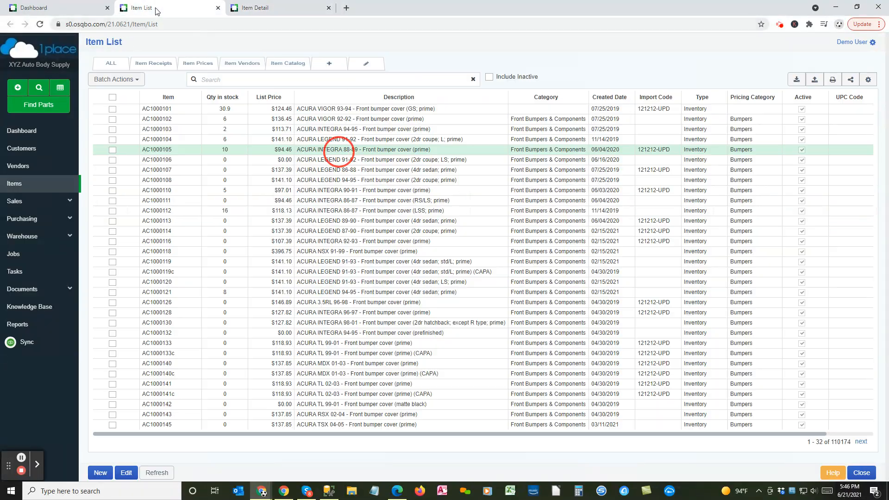
left_click(814, 79)
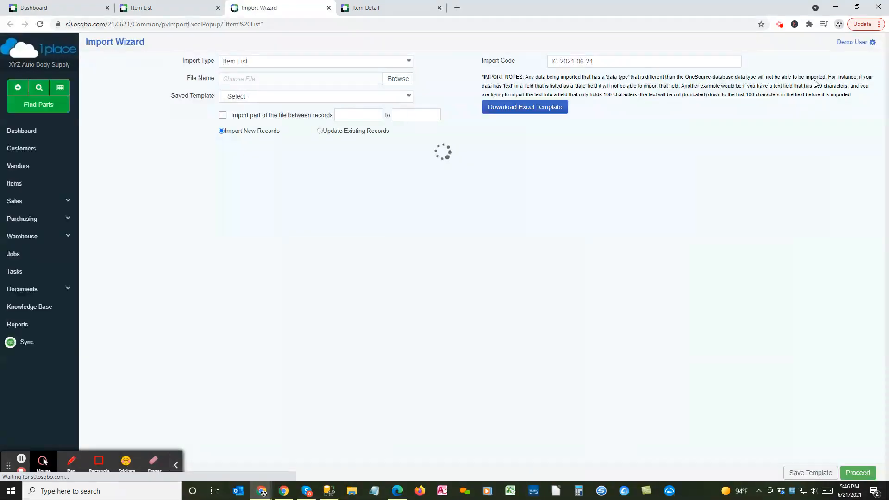
left_click(164, 8)
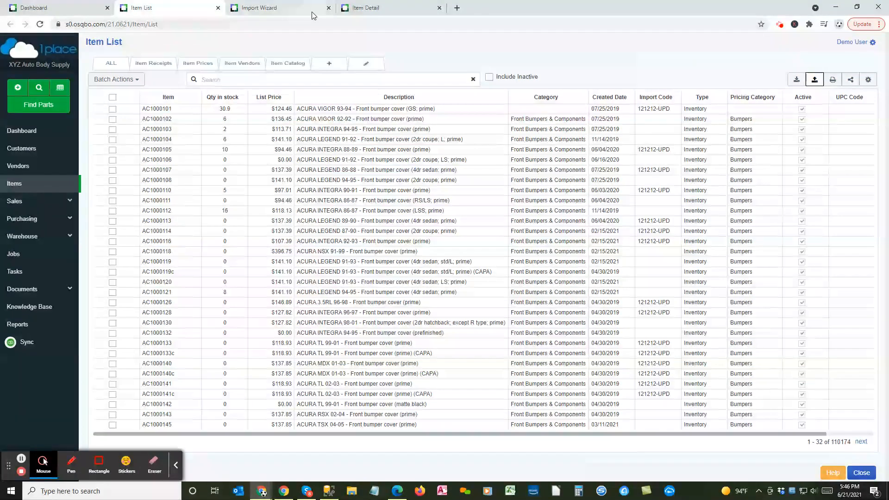
left_click(282, 9)
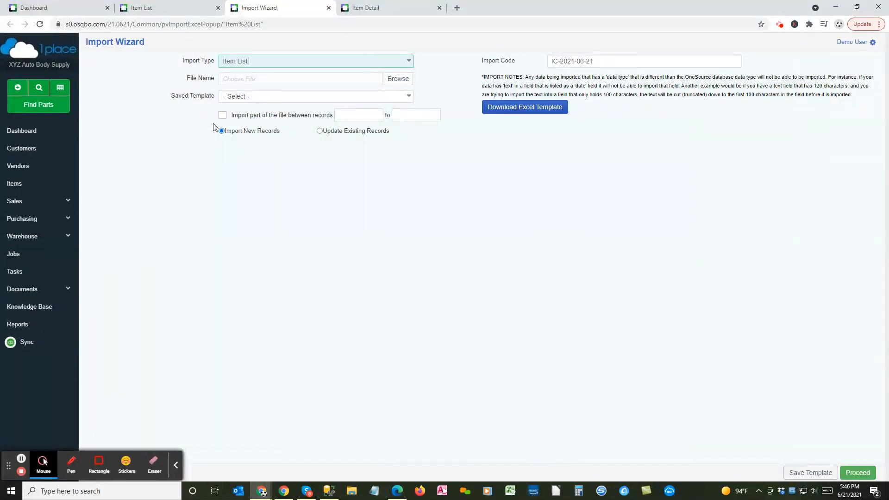
Compare the update and import record modes, leave Import New Records selected, and view the available import types while keeping Item List
left_click(320, 132)
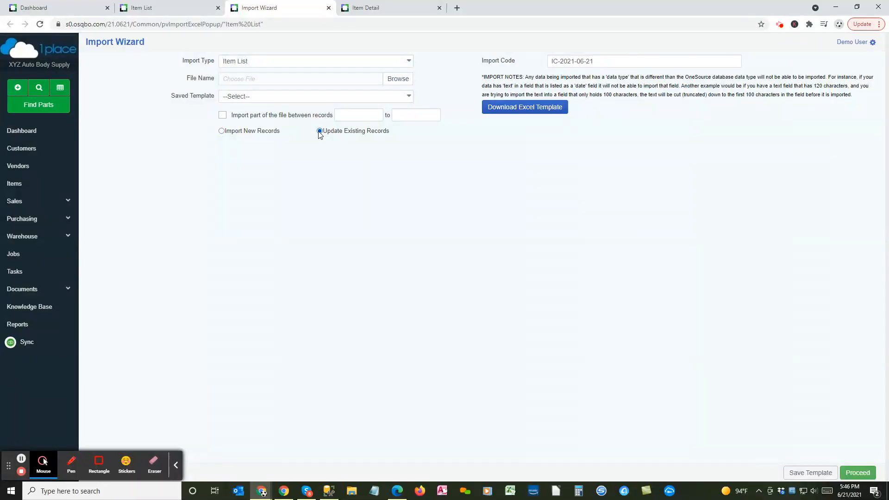
left_click(222, 131)
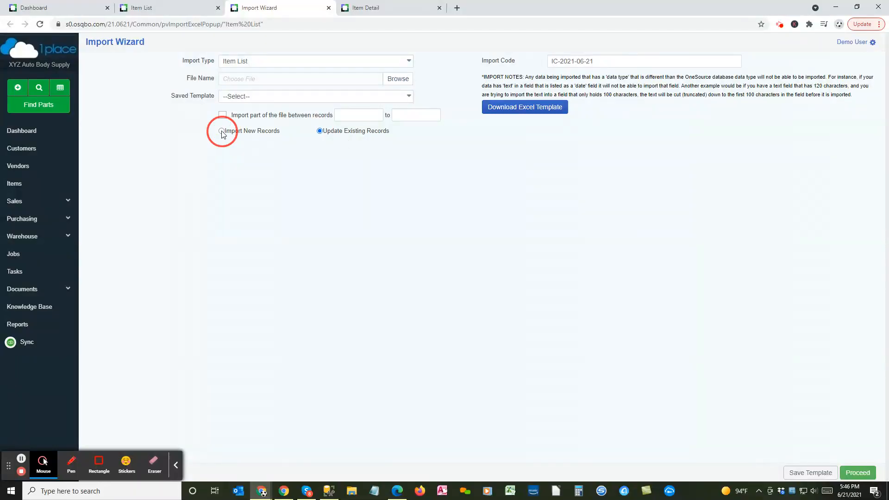
left_click(409, 62)
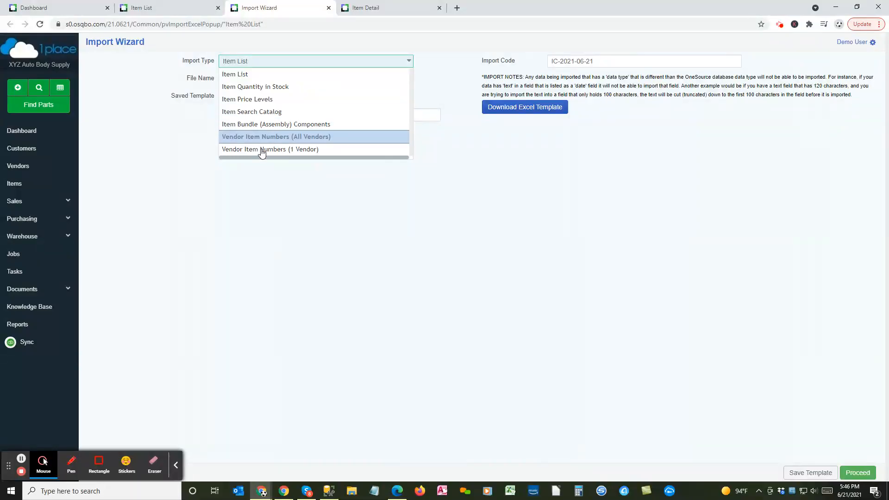
left_click(193, 136)
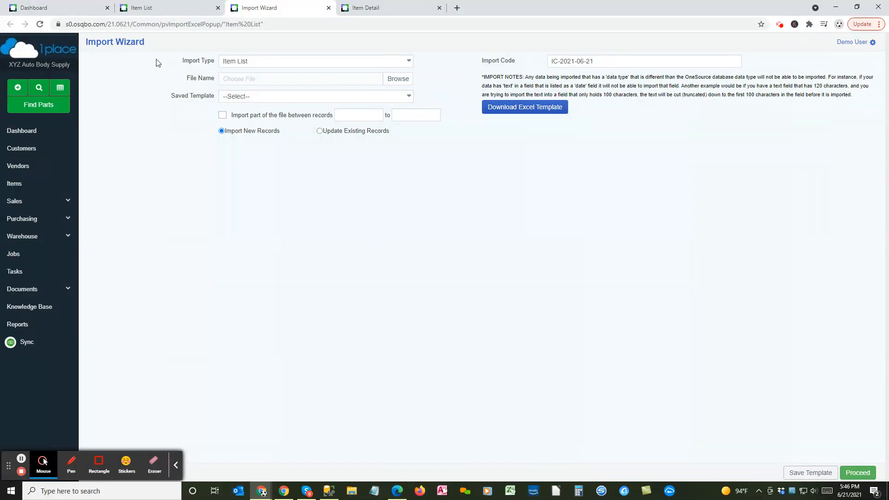
Keep Import New Records selected, close the Import Wizard, and return to the open Item Detail record
left_click(221, 131)
left_click(328, 9)
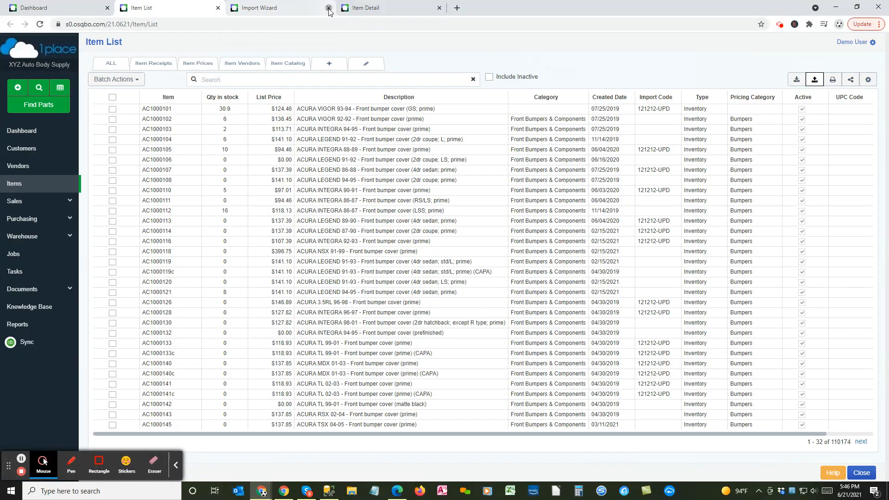
left_click(176, 464)
left_click(268, 9)
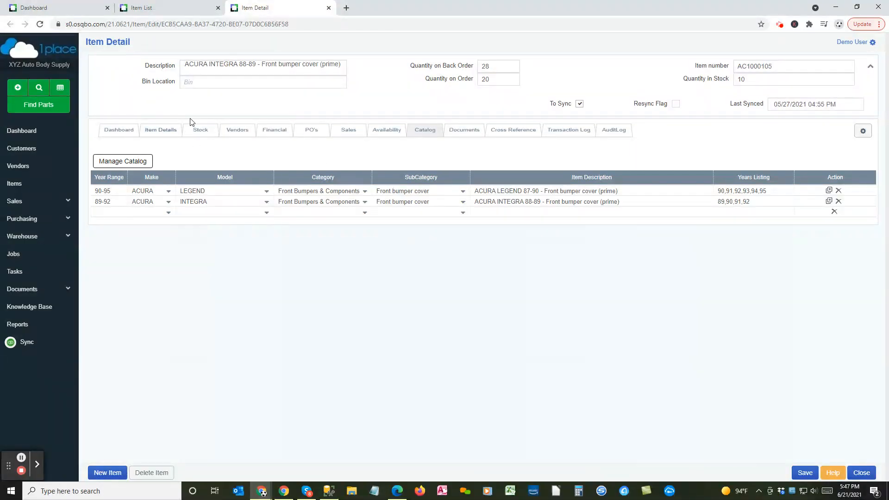
Review the item's description, category and OEM details, vendor list, item number, and financial pricing and QuickBooks account settings
left_click(288, 67)
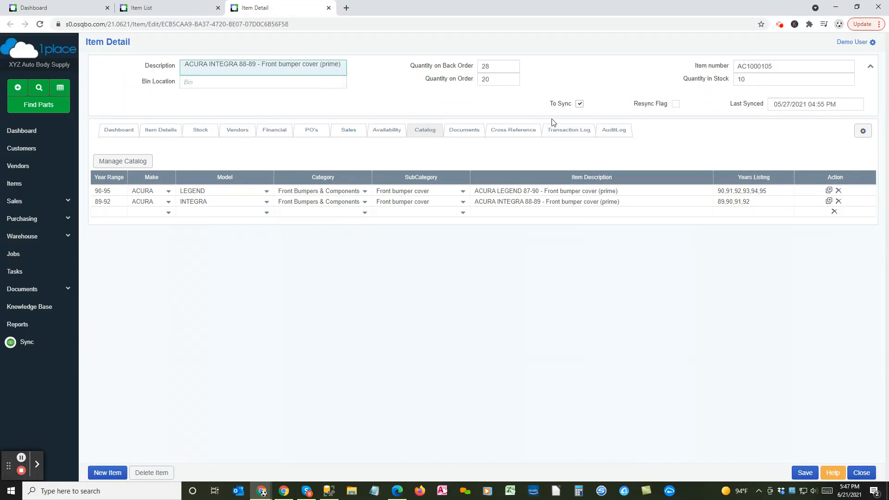
left_click(169, 137)
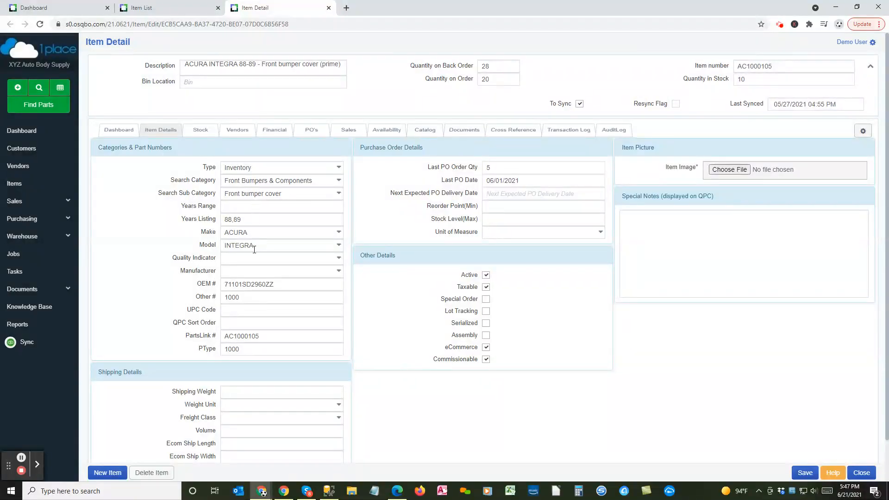
left_click_drag(254, 284, 224, 284)
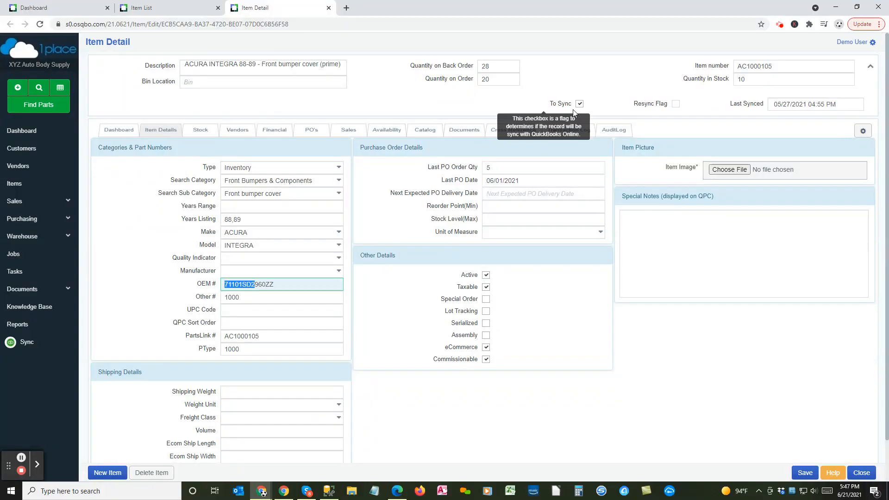
left_click(231, 129)
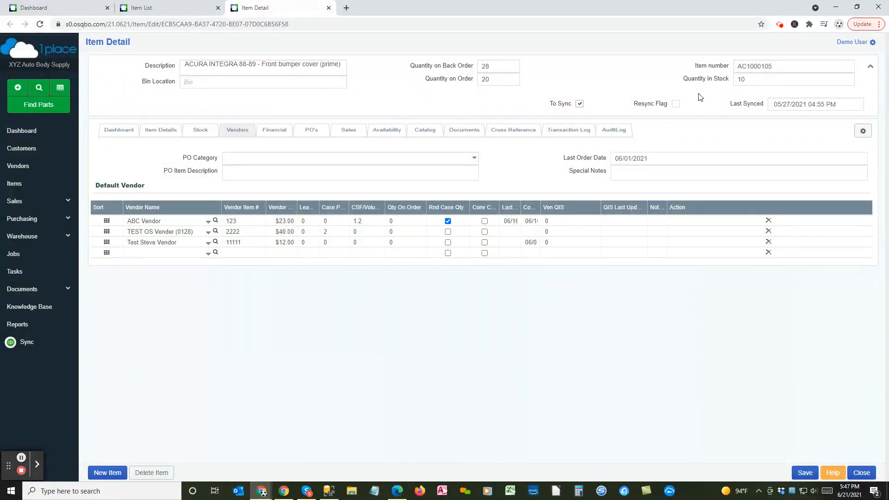
double_click(780, 65)
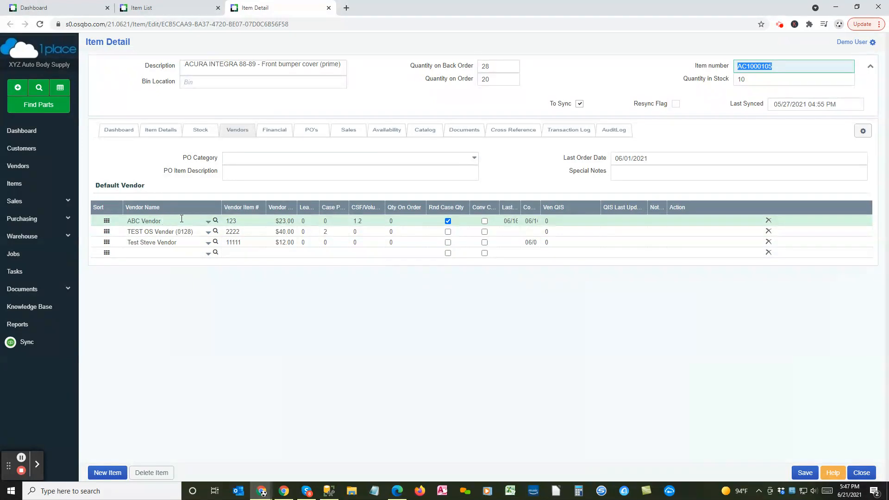
left_click(270, 131)
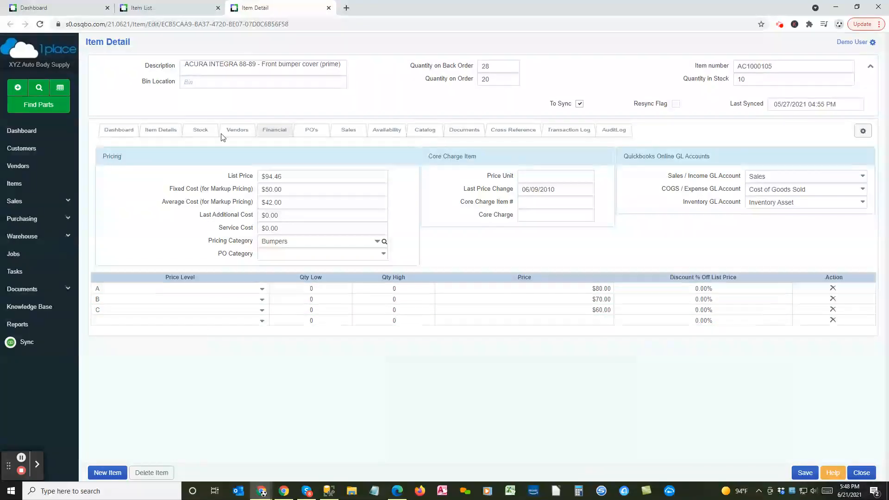
Start a new item from the item detail with item number Test12345 and description Test Description
left_click(106, 473)
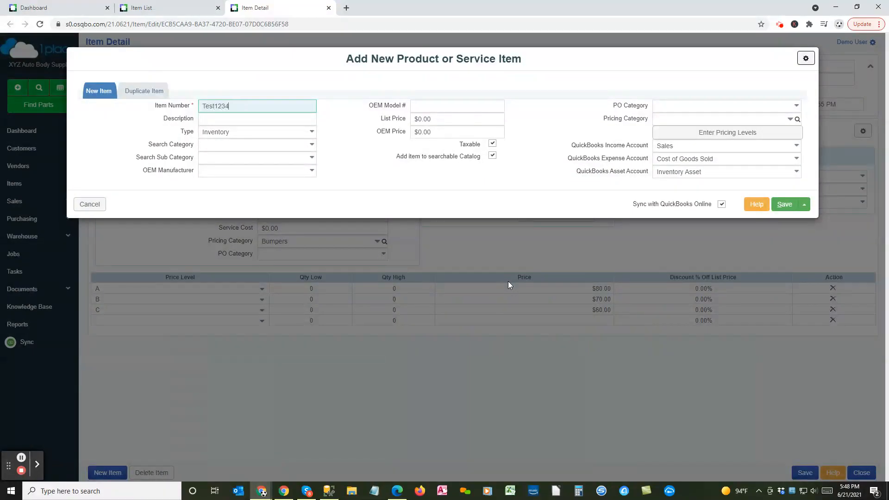
key("Tab")
type("Test Des")
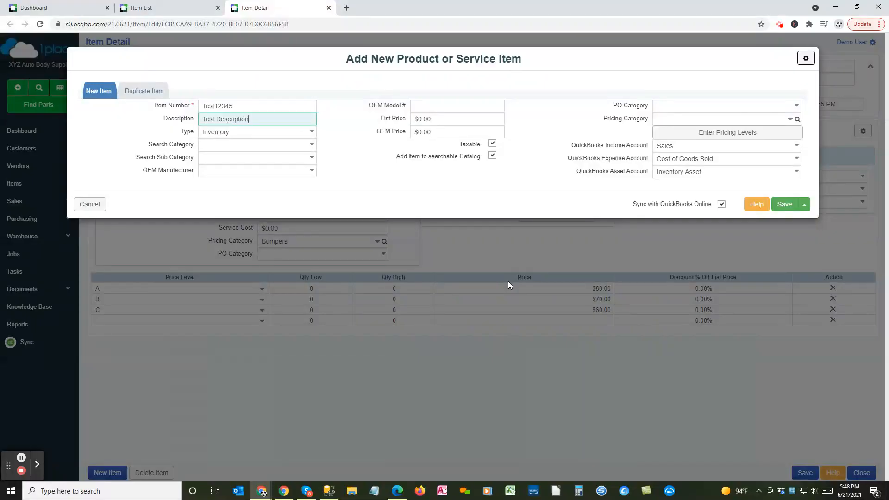
type("cription")
key("Tab")
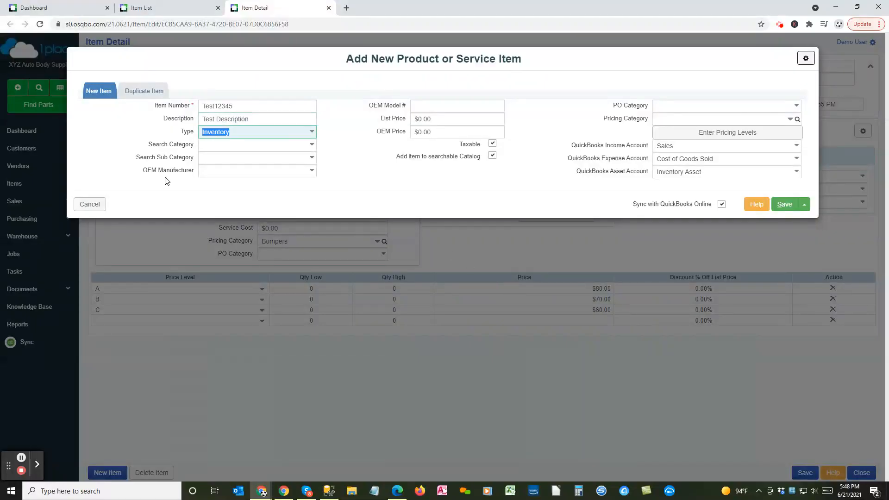
Try the Bundle (Assembly) item type, dismiss the QuickBooks Online notice, and set the type back to Inventory
left_click(312, 134)
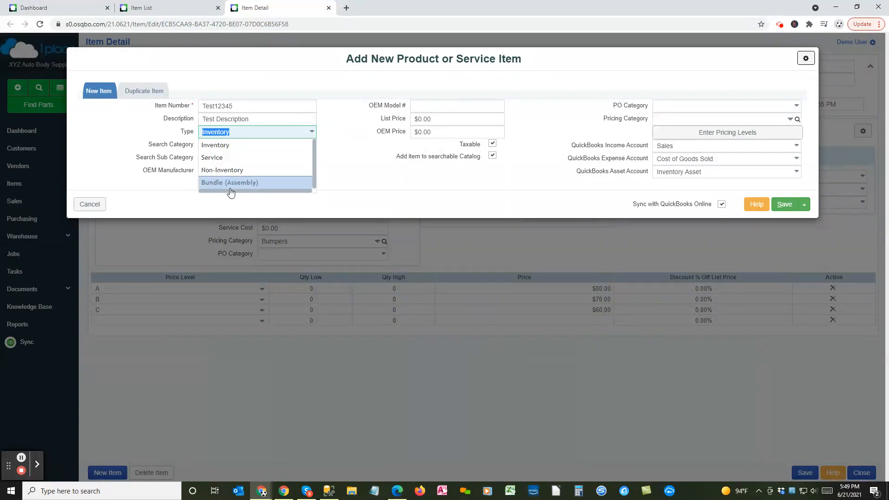
left_click(227, 184)
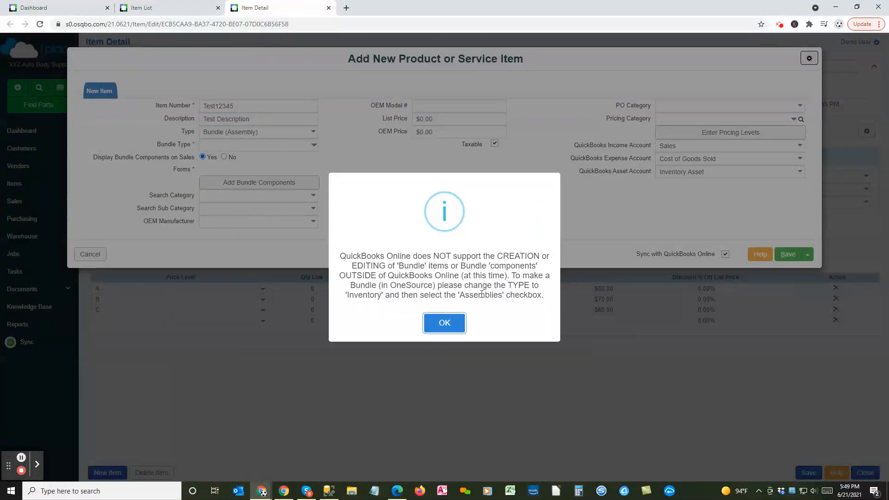
left_click(451, 324)
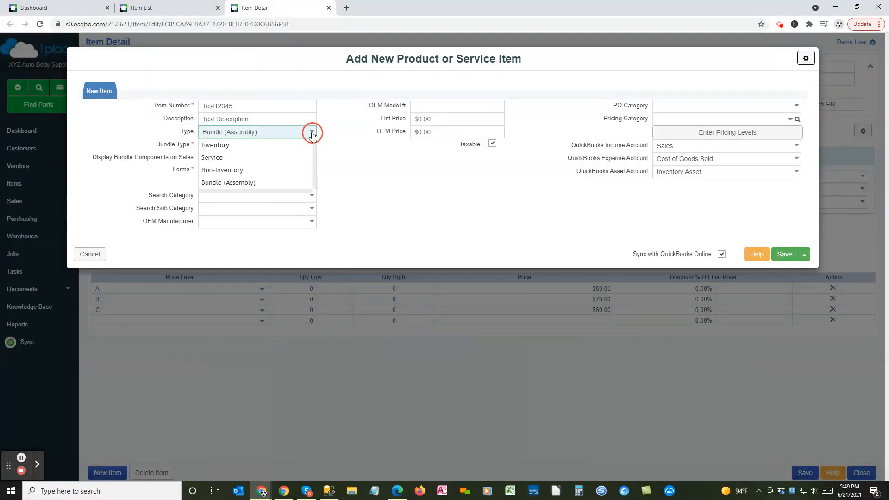
left_click(264, 144)
left_click_drag(234, 133, 191, 132)
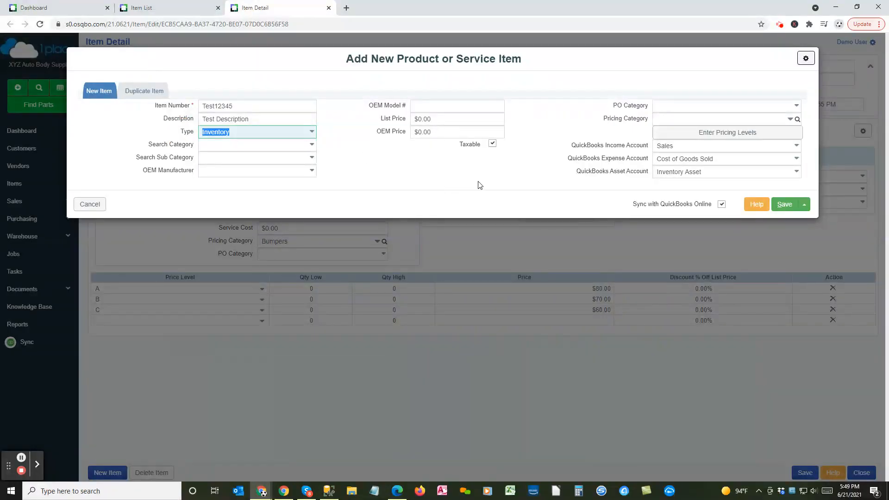
Show the Assembly field on the new item form and mark the item as an assembly, keeping the Inventory type
left_click(806, 61)
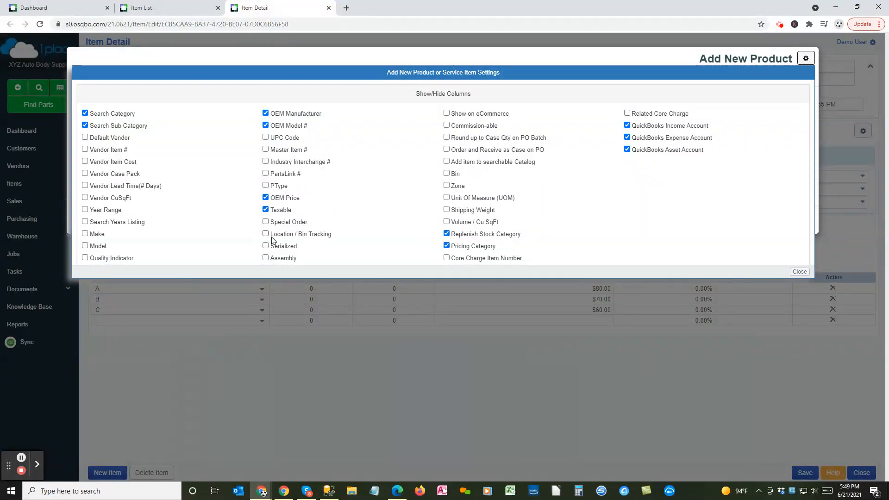
left_click(266, 258)
left_click(800, 272)
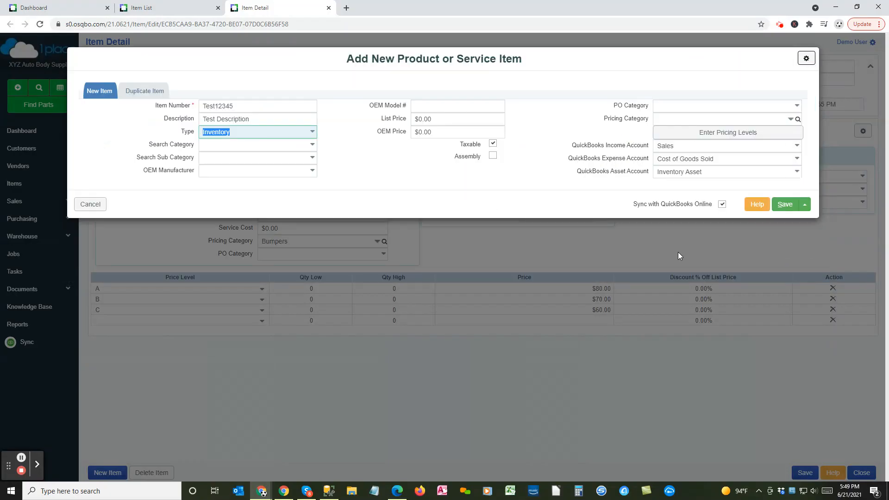
left_click(492, 156)
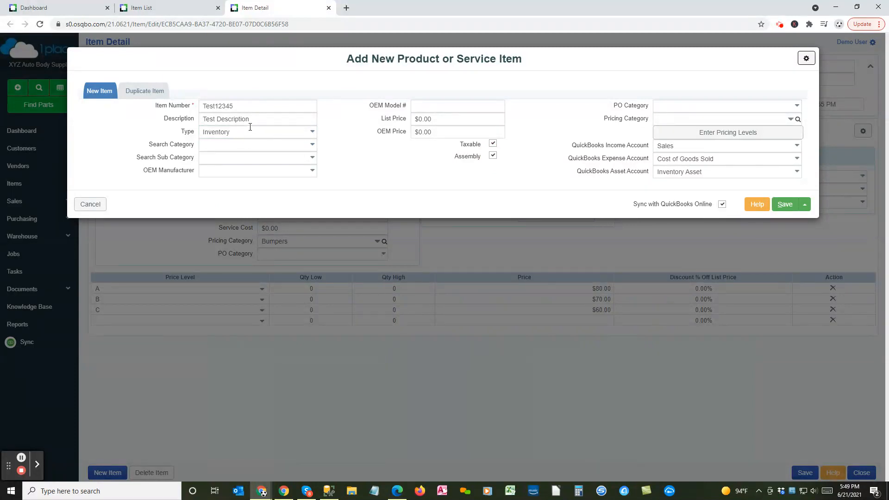
left_click(314, 133)
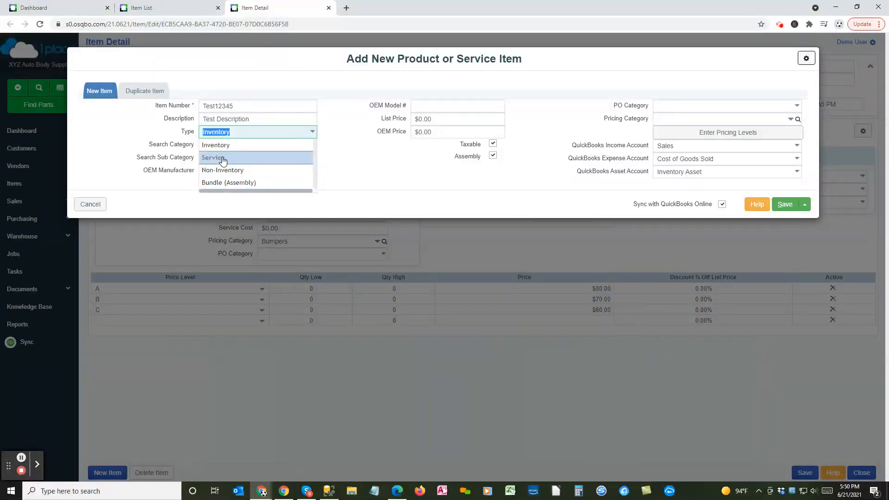
left_click(348, 160)
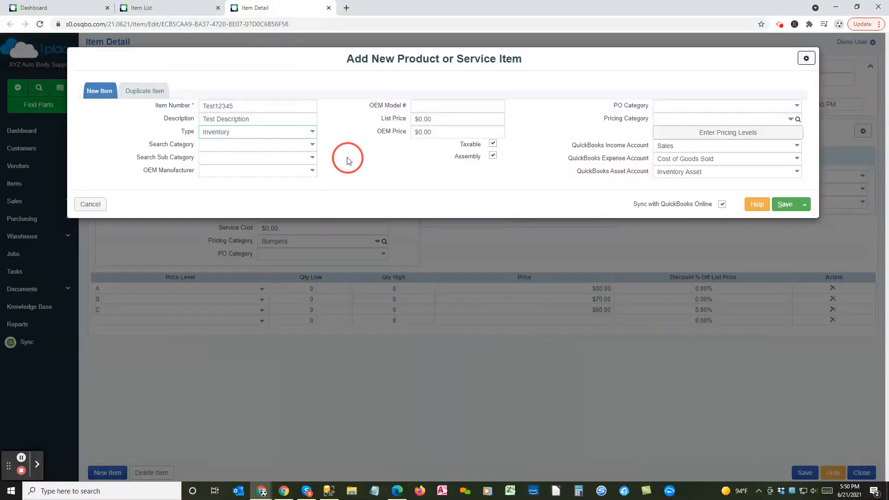
Set the new item's search category to Front Bumpers & Components and its search sub category to Front bumper cover
left_click(226, 144)
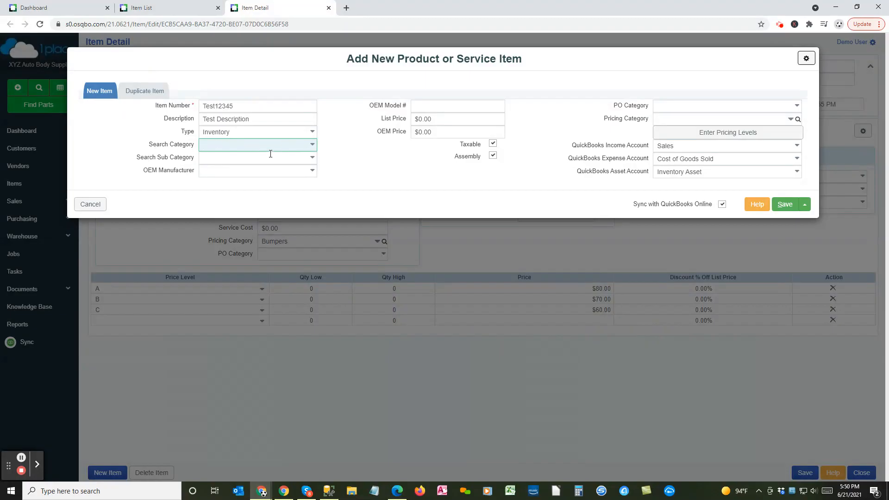
left_click(311, 145)
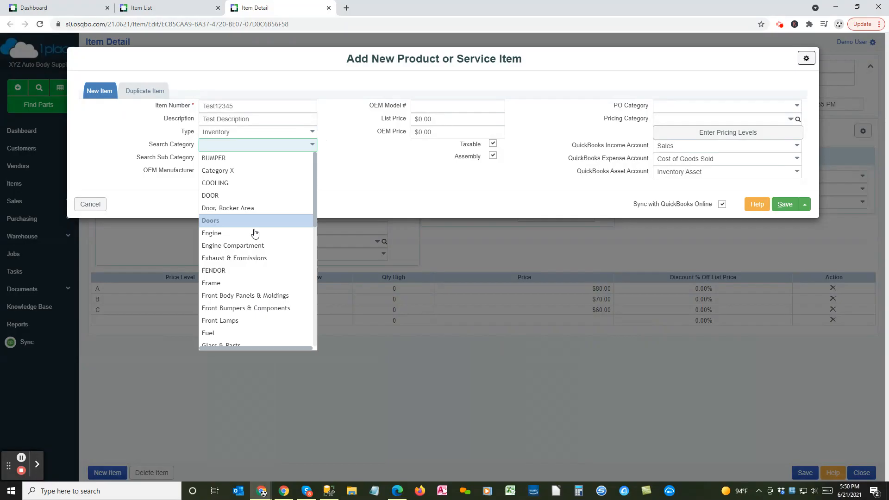
left_click(246, 308)
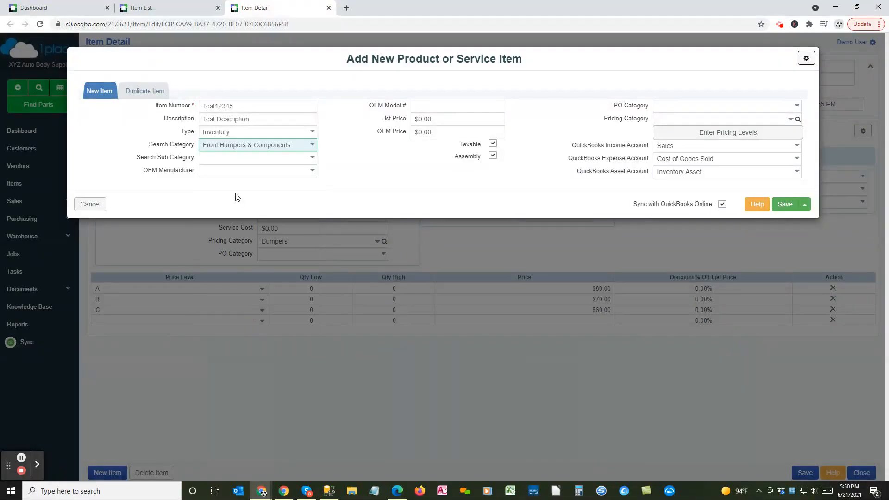
left_click(239, 157)
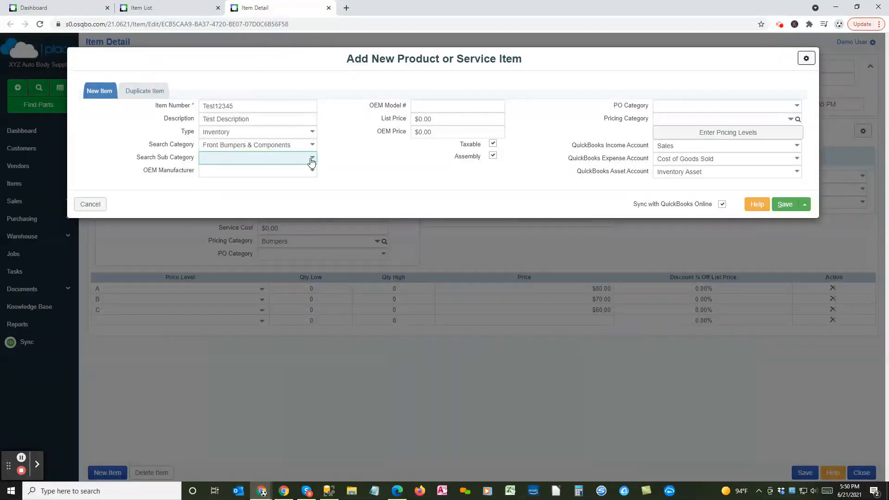
left_click(312, 159)
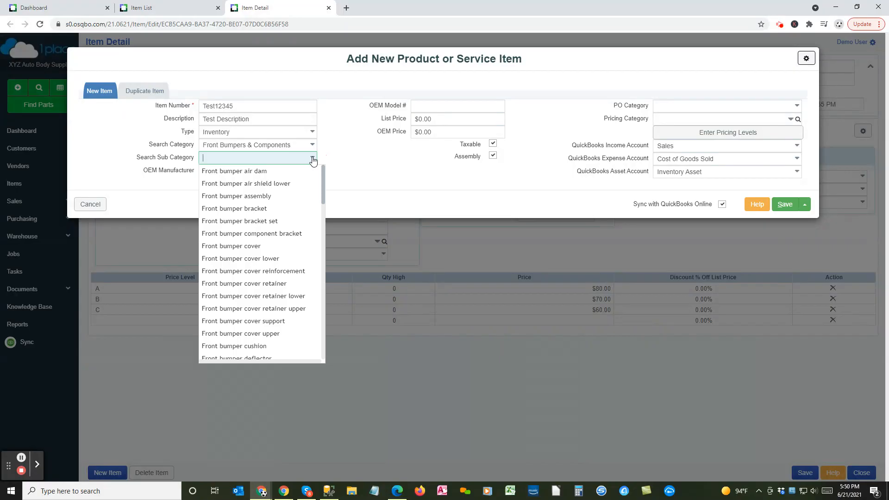
left_click(256, 247)
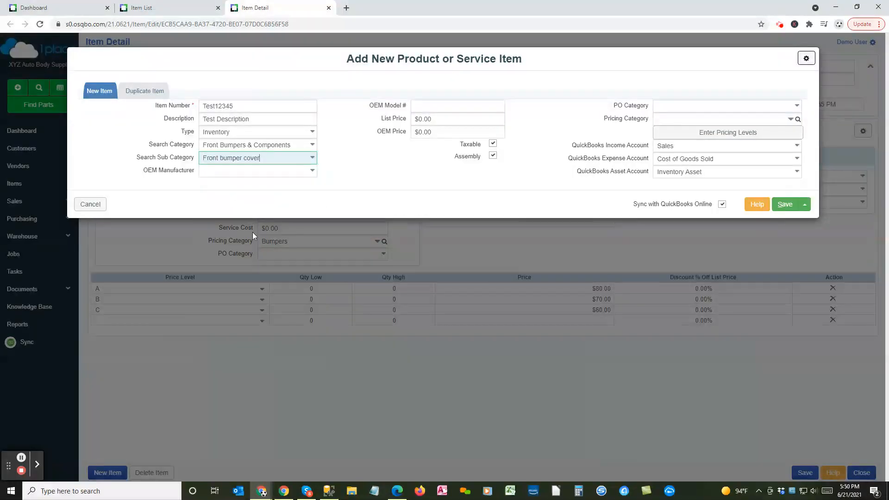
Set the new item's OEM manufacturer to HO
left_click(225, 172)
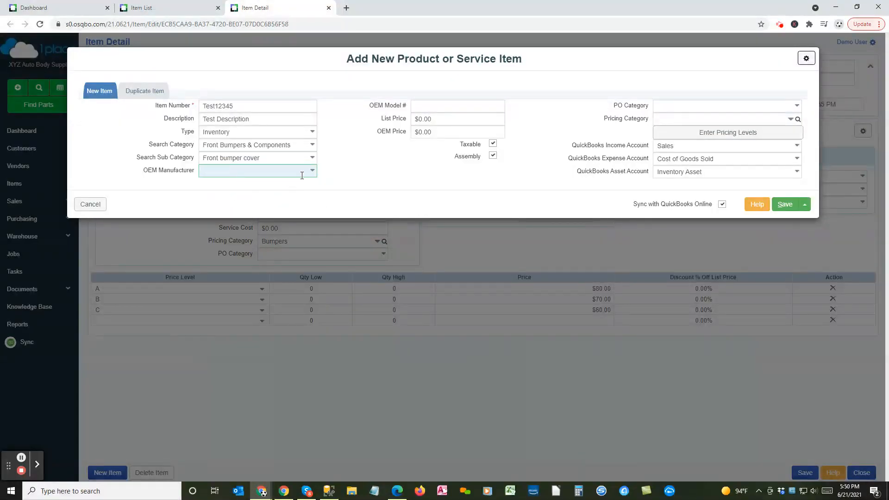
left_click(312, 172)
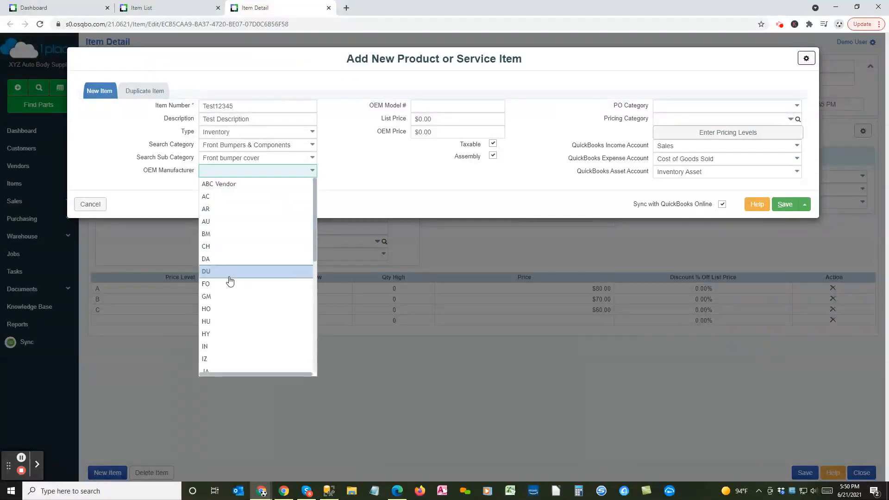
left_click(221, 309)
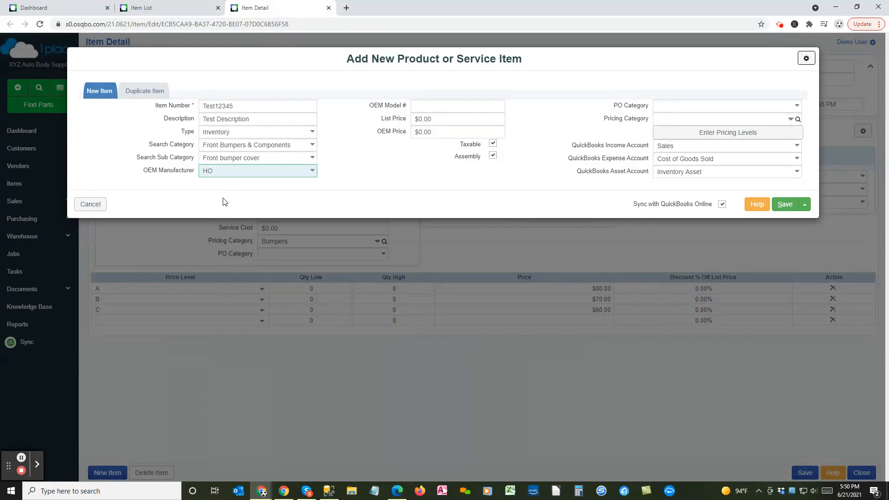
Show the Default Vendor, Vendor Item #, Vendor Item Cost, Vendor Case Pack, Vendor Lead Time and Vendor CuSqFt fields on the new item form
left_click(808, 64)
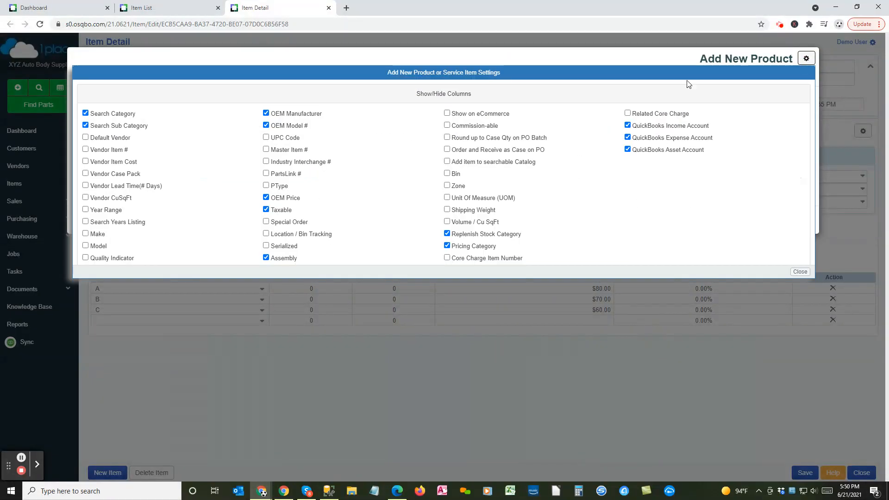
left_click(86, 139)
left_click(85, 149)
left_click(85, 162)
left_click(87, 175)
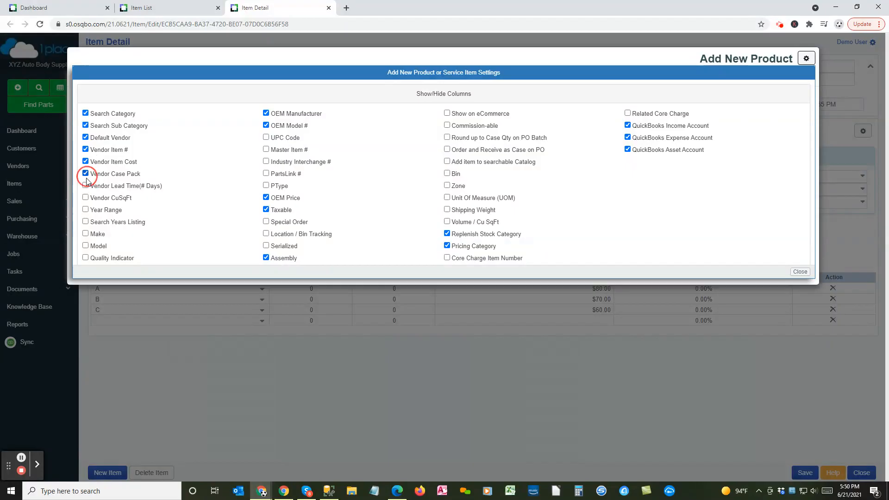
left_click(86, 186)
left_click(86, 199)
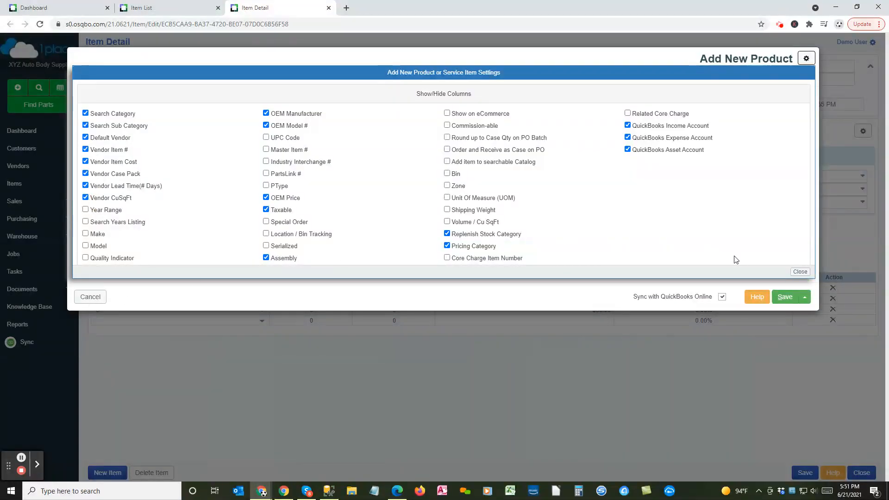
left_click(799, 273)
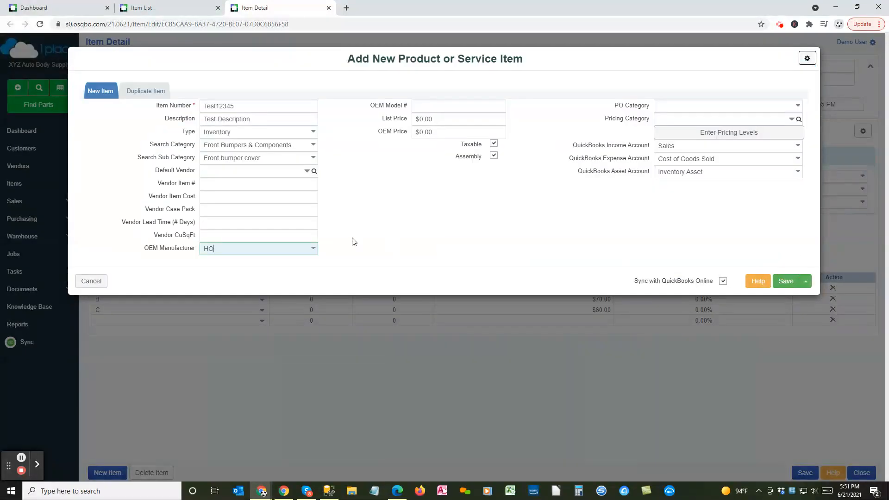
Set the new item's default vendor to X Vendor and the vendor item number to X123123123
left_click(243, 170)
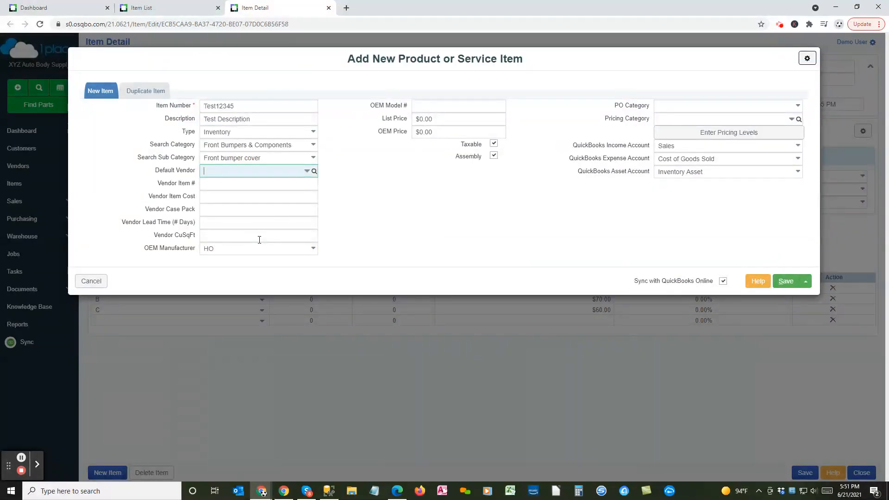
left_click_drag(278, 58, 296, 92)
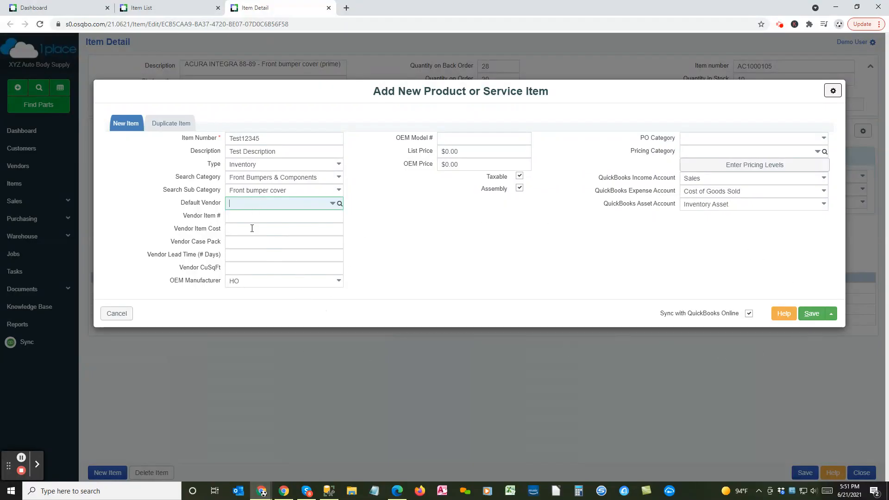
left_click_drag(288, 93, 291, 241)
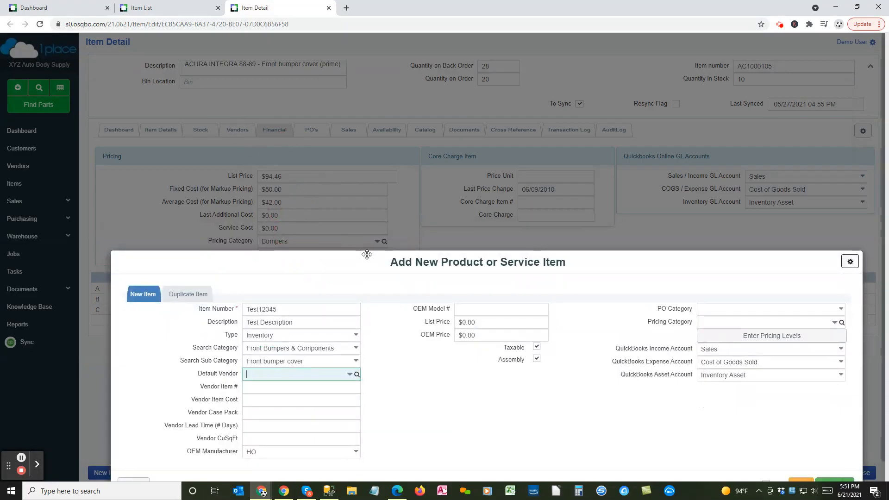
left_click_drag(367, 258, 351, 110)
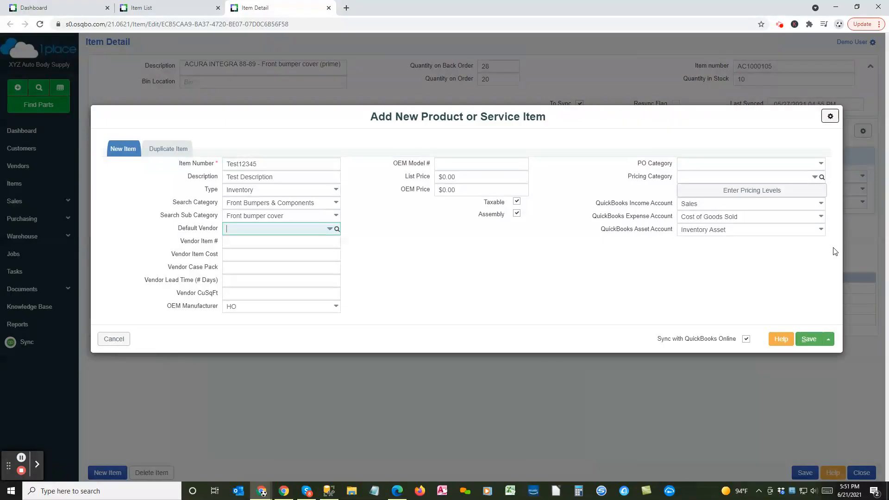
type("x")
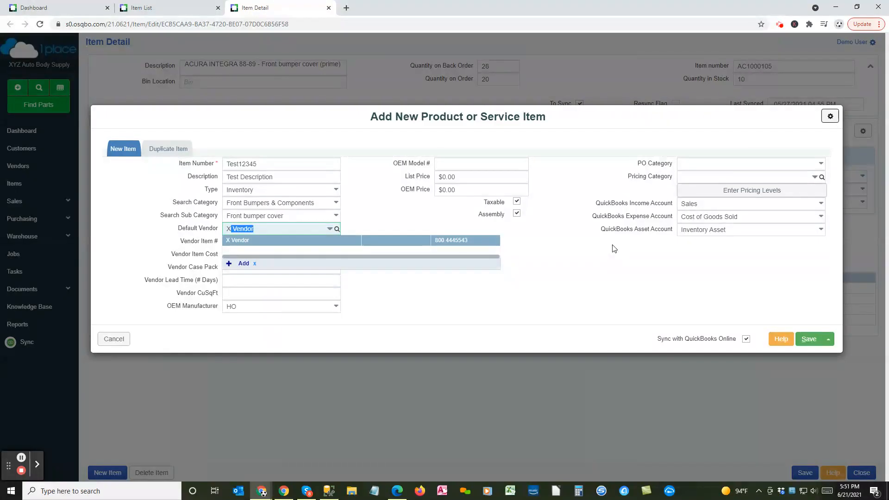
key("Tab")
type("X")
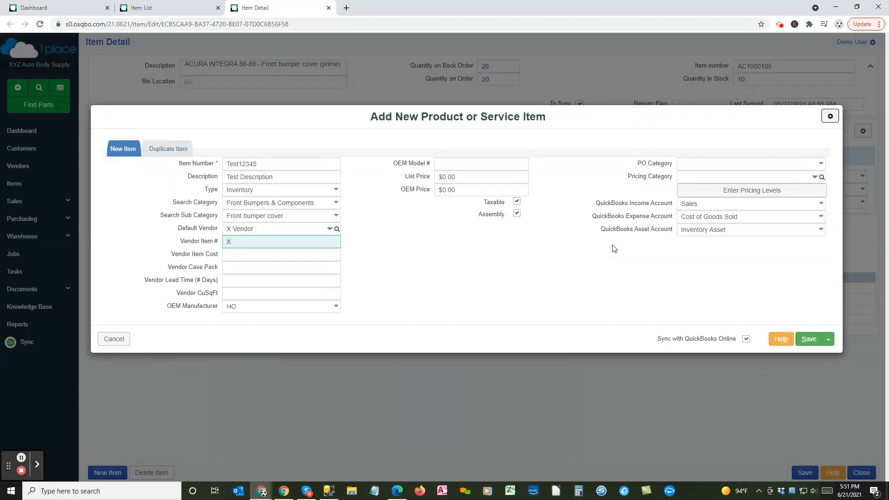
type("123123123")
key("Tab")
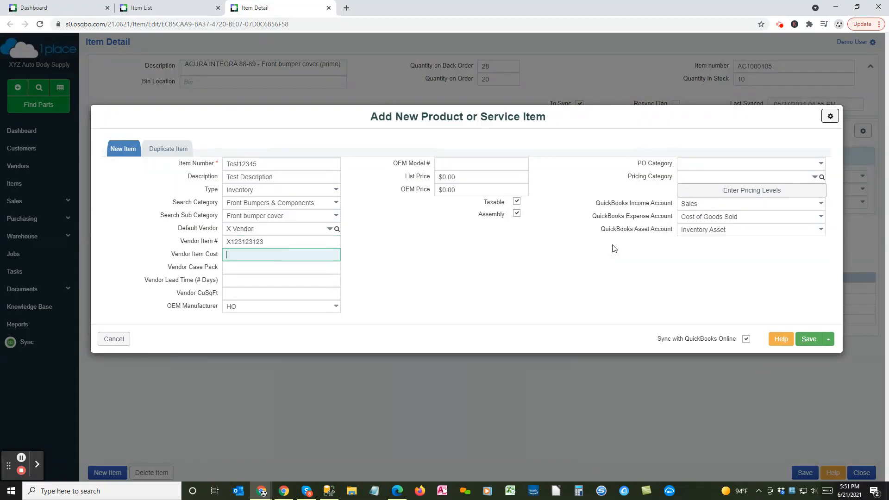
Set the vendor item cost to $50.00, the case pack to 3, the lead time to 45 days and the CuSqFt to 1.5
type("50")
key("Tab")
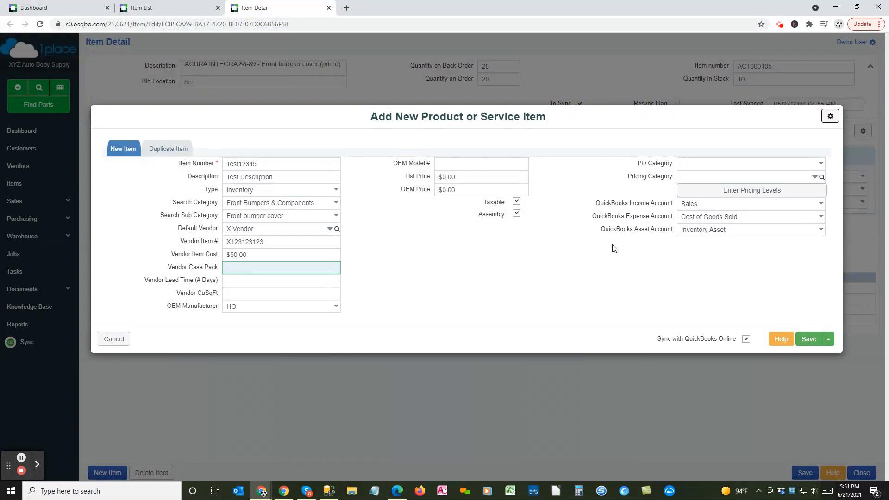
type("3")
key("Tab")
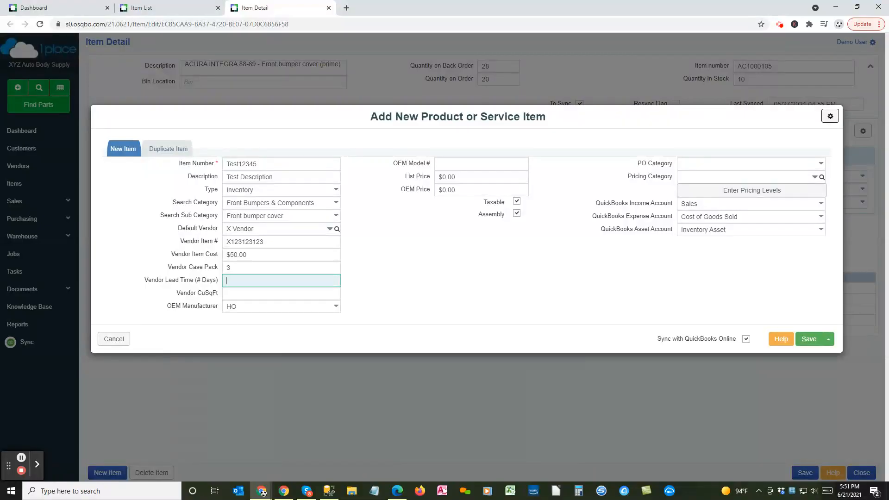
type("45")
key("Tab")
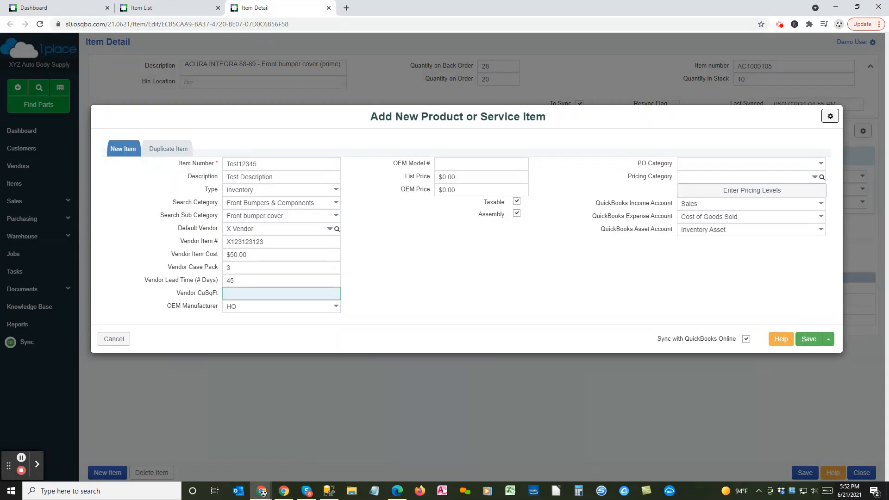
type("1.5")
key("Tab")
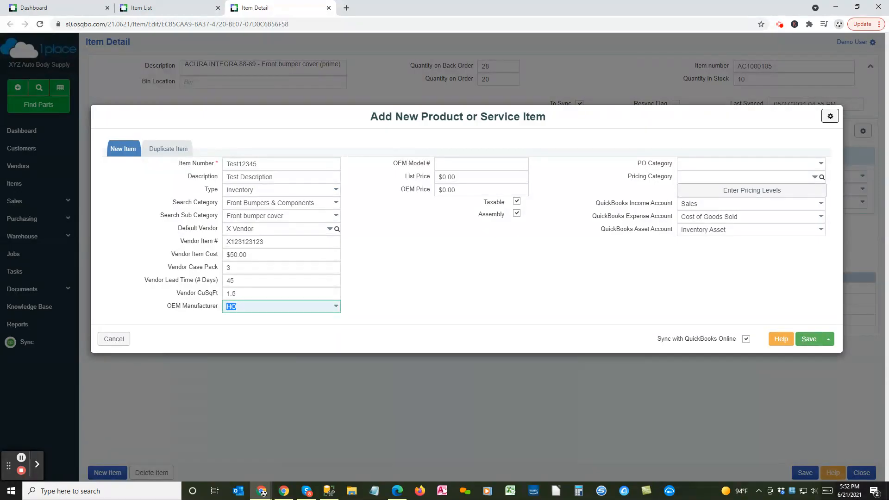
key("Tab")
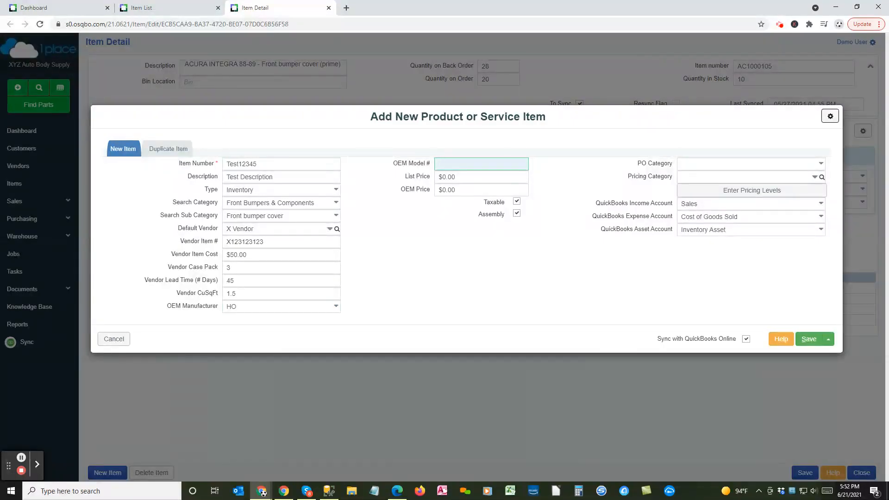
type("12312321312")
key("Tab")
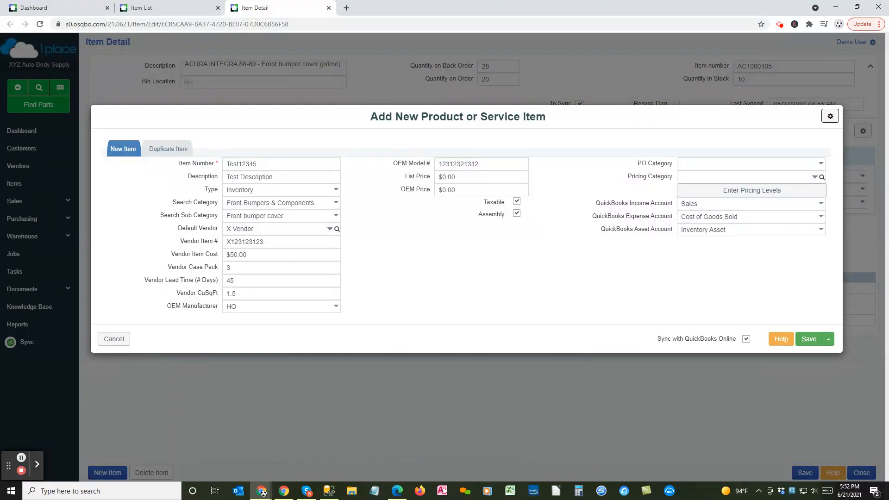
left_click(467, 178)
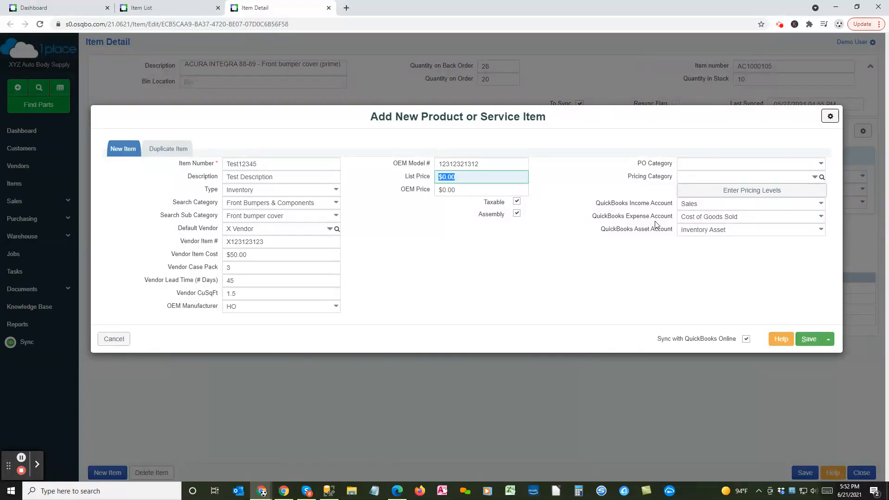
type("150")
key("Tab")
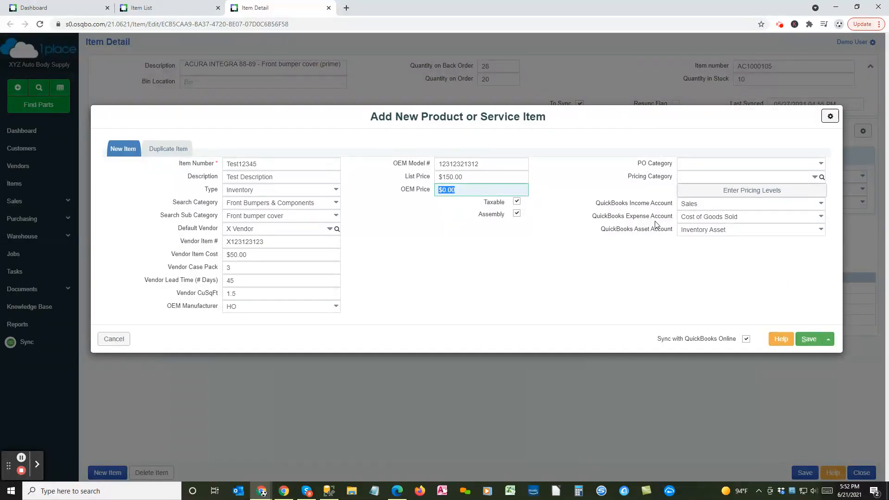
type("25")
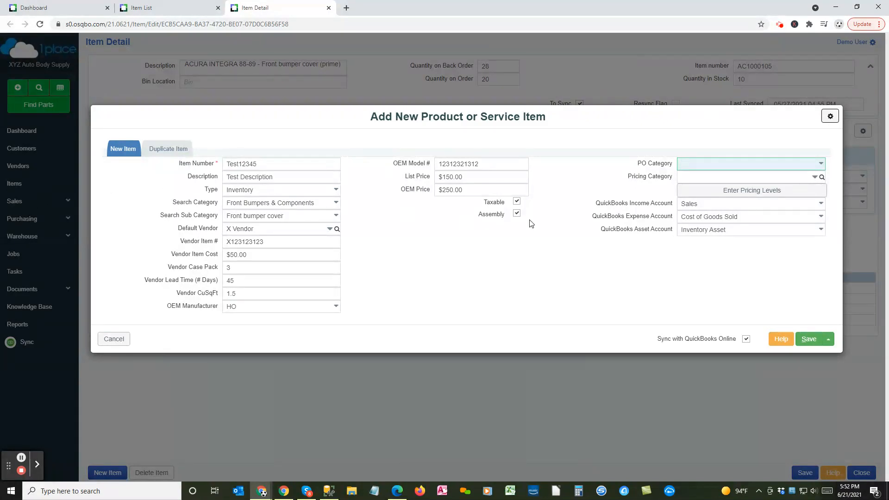
Set the PO category to SheetMetal and the pricing category to Front Bumpers & Components
left_click(822, 165)
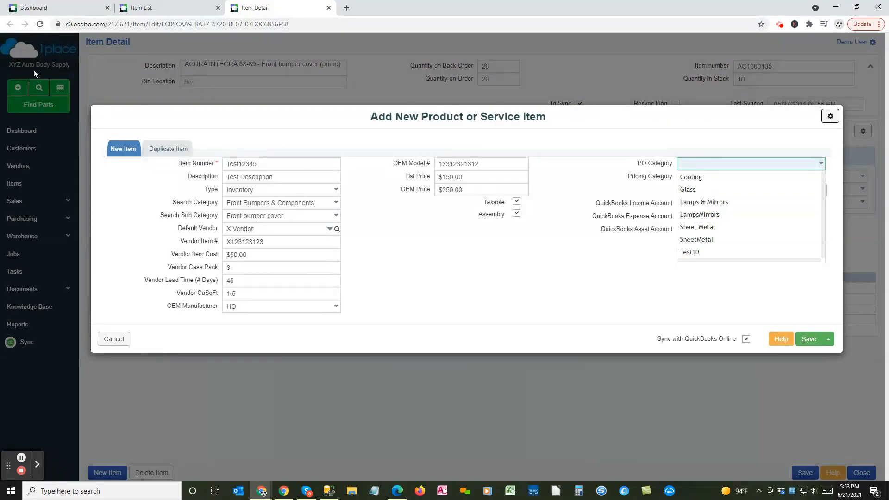
left_click(697, 239)
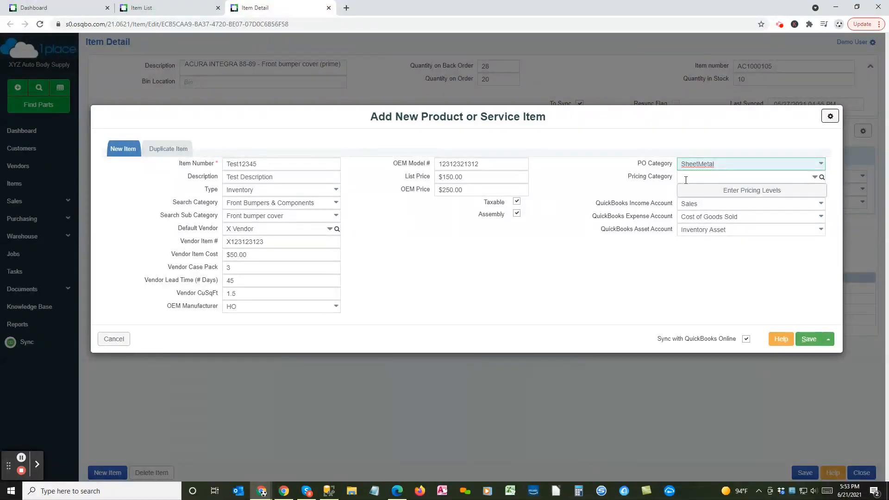
left_click_drag(717, 166, 674, 165)
left_click(814, 178)
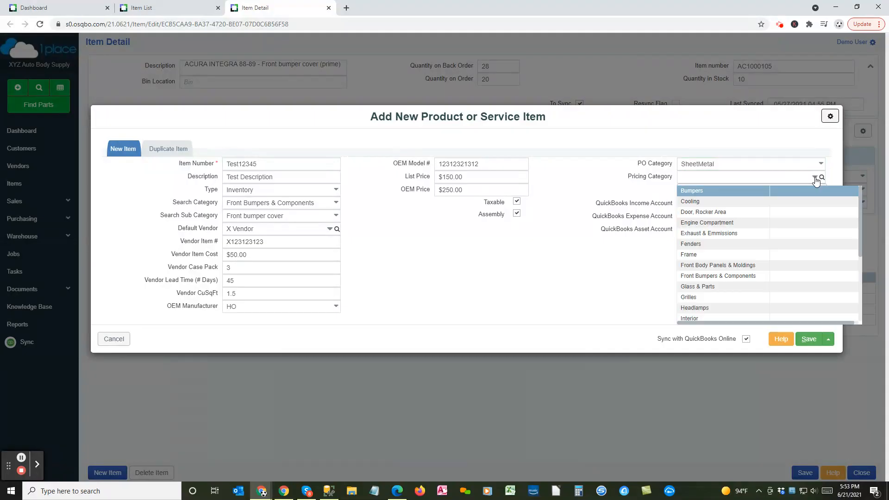
left_click(706, 276)
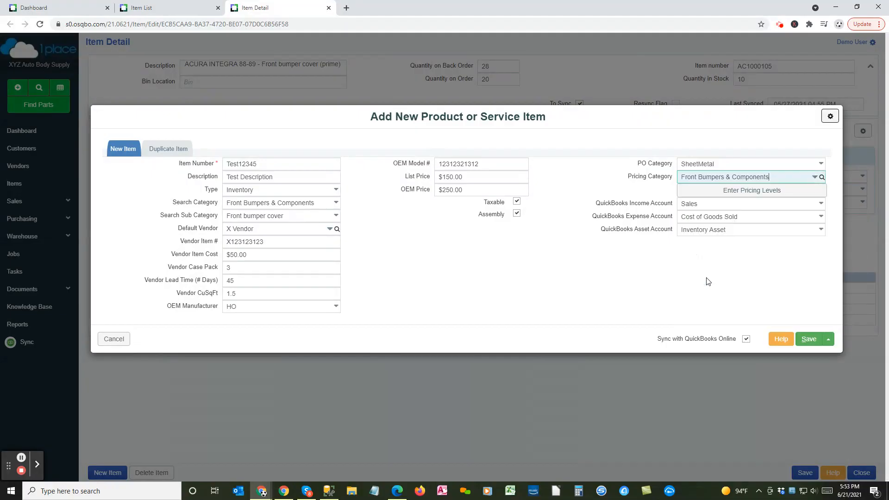
left_click_drag(771, 178, 666, 180)
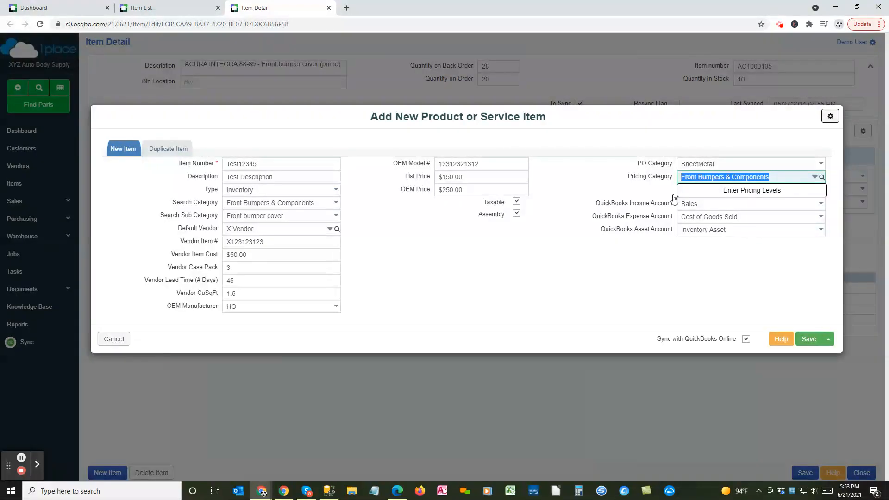
Auto-calculate the prices in the new item's price levels list and discard them
left_click_drag(298, 117, 310, 255)
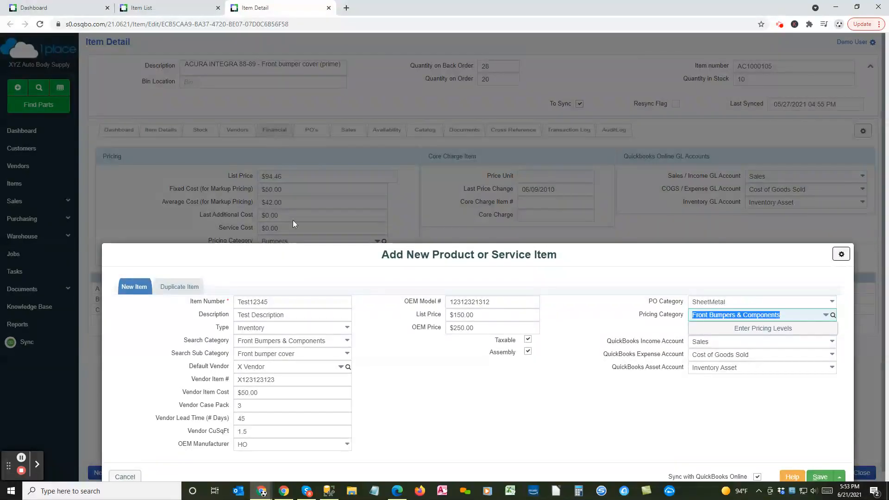
left_click_drag(238, 250, 419, 197)
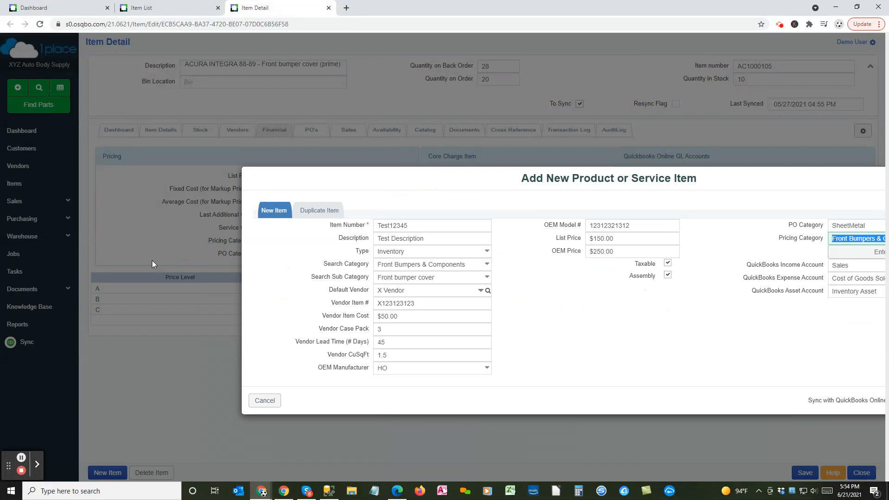
left_click_drag(523, 182, 420, 134)
left_click(772, 203)
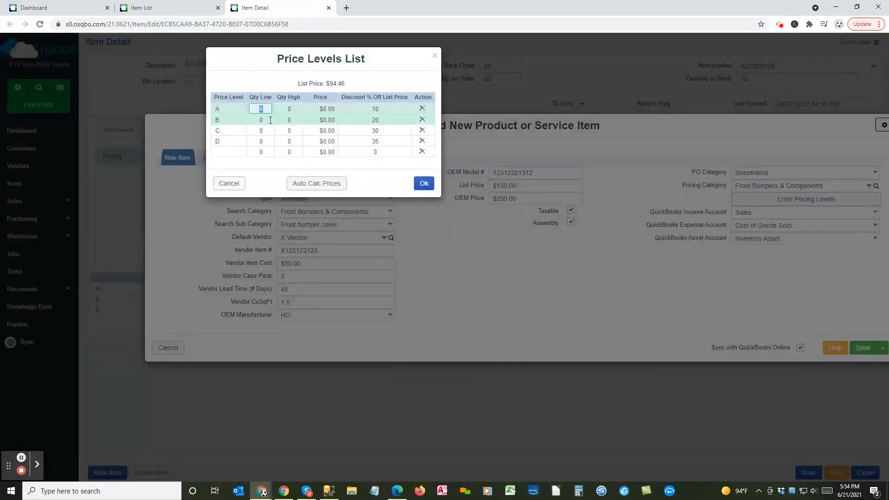
left_click(311, 185)
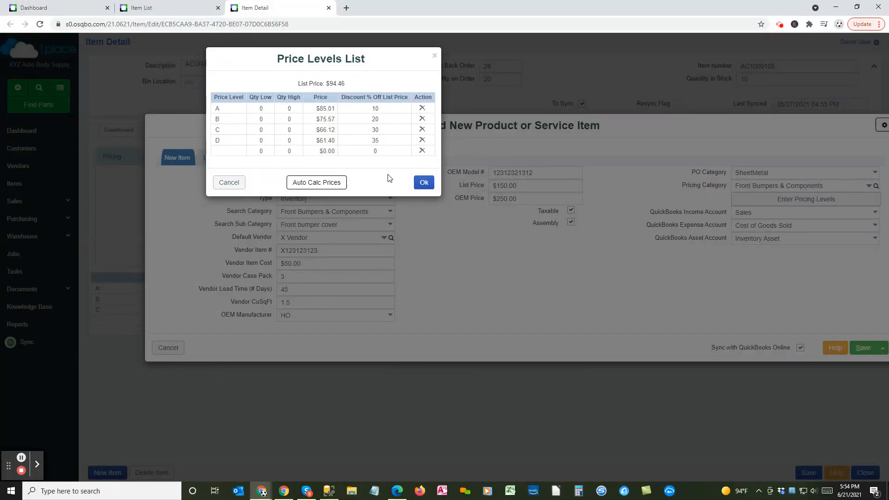
left_click(229, 182)
left_click_drag(635, 127, 562, 110)
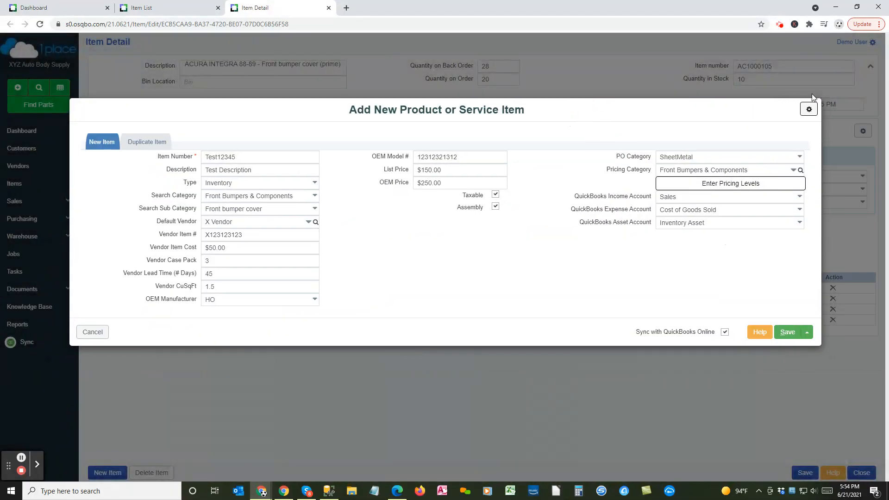
left_click_drag(665, 109, 683, 102)
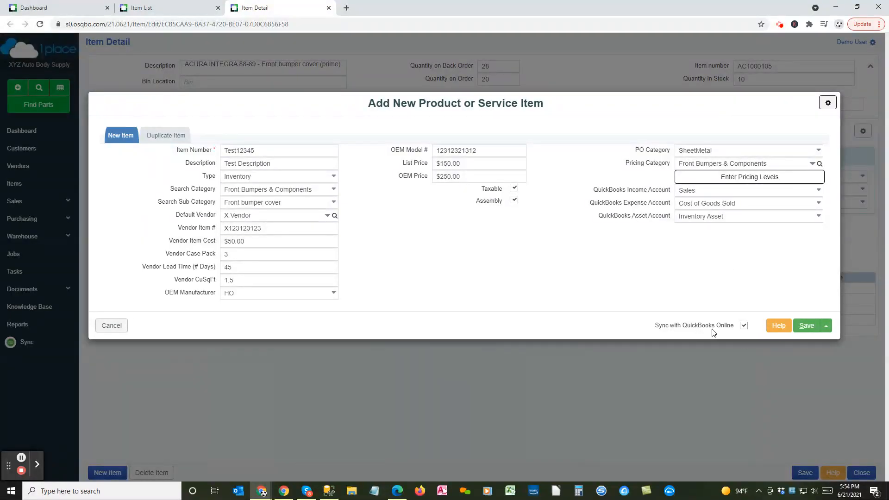
Turn off syncing with QuickBooks Online for the new item and try to save it
left_click(743, 326)
left_click(806, 326)
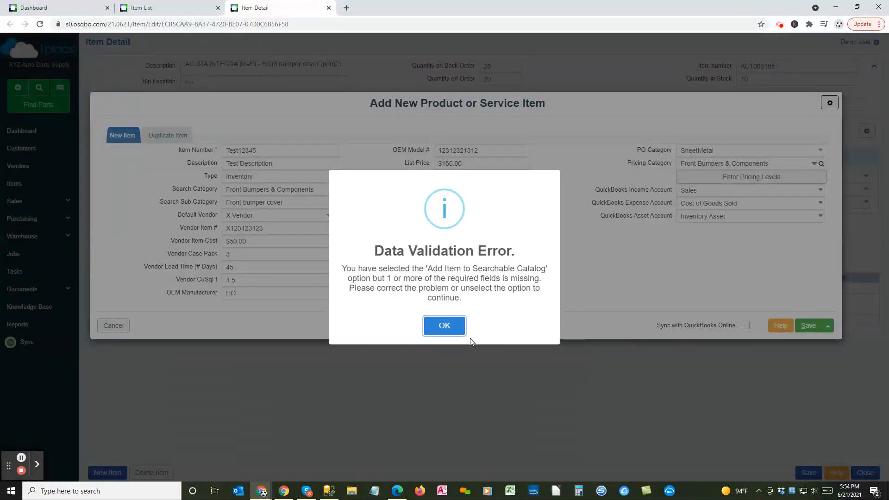
left_click(443, 330)
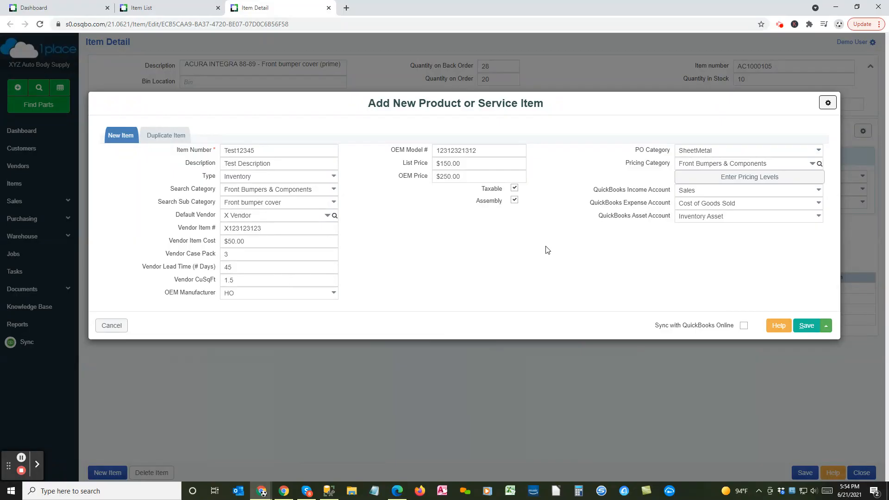
Show the Add item to searchable Catalog, Year Range, Search Years Listing, Make, Model and Quality Indicator fields on the new item form
left_click(828, 103)
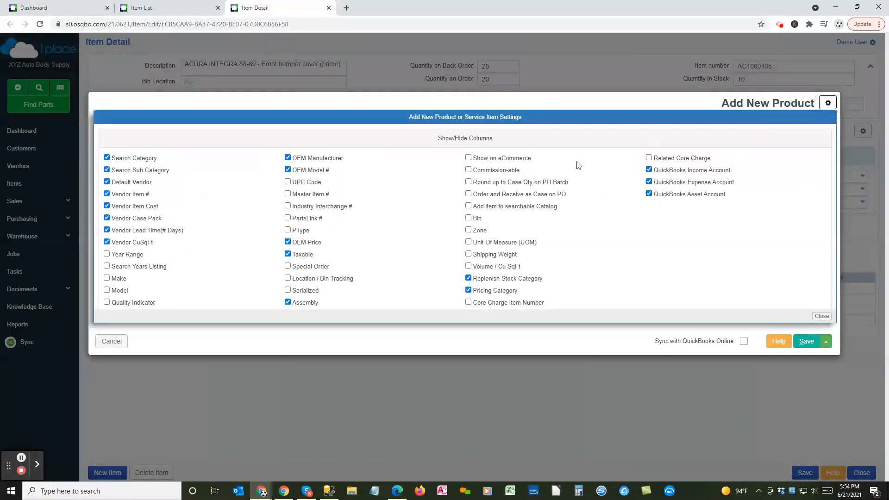
left_click(468, 207)
left_click(107, 254)
left_click(107, 266)
left_click(107, 278)
left_click(107, 290)
left_click(108, 303)
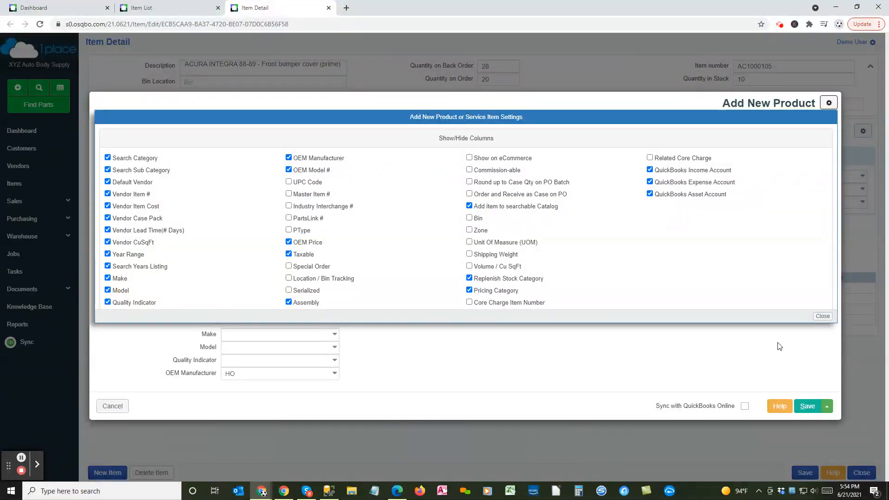
left_click(822, 316)
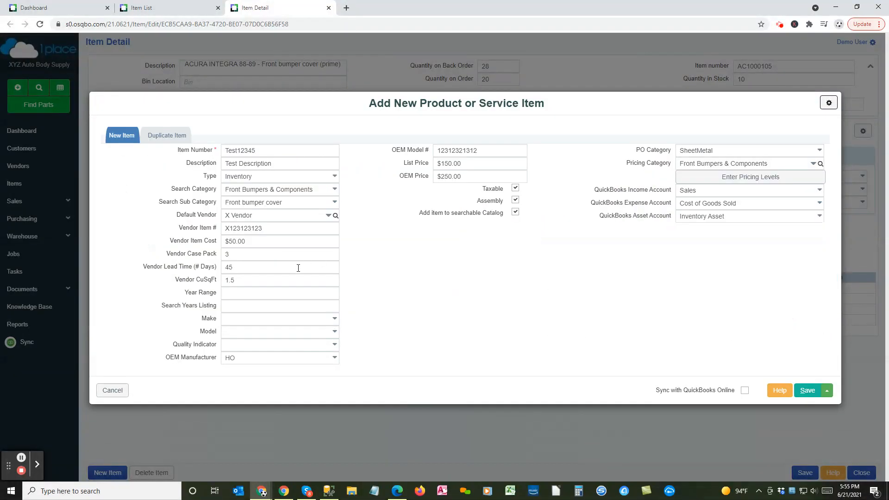
Set the new item's Year Range to 08-10 and let the Search Years Listing fill in from it
left_click(245, 296)
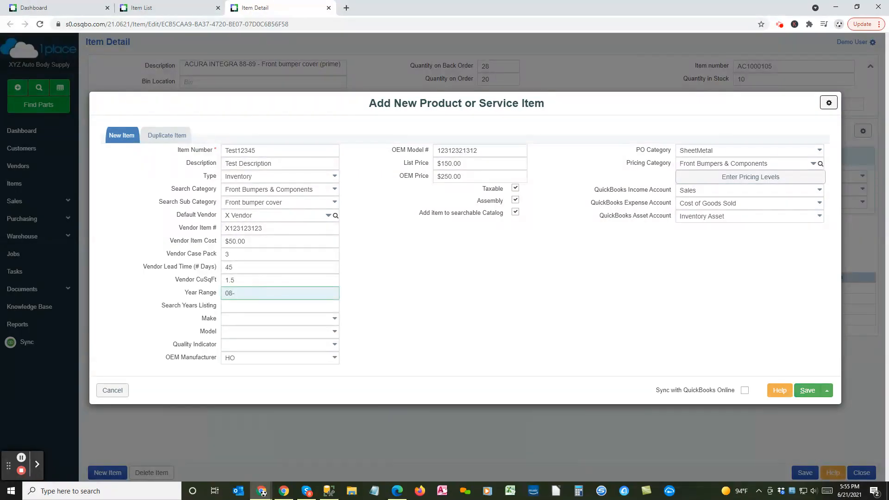
type("08-10")
key("Tab")
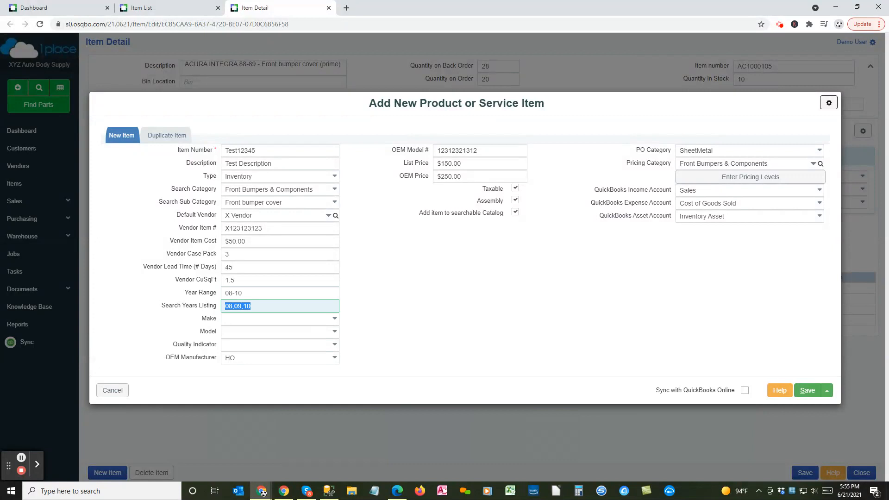
Set the new item's Make to HONDA and its Model to ACCORD
key("Tab")
type("Hon")
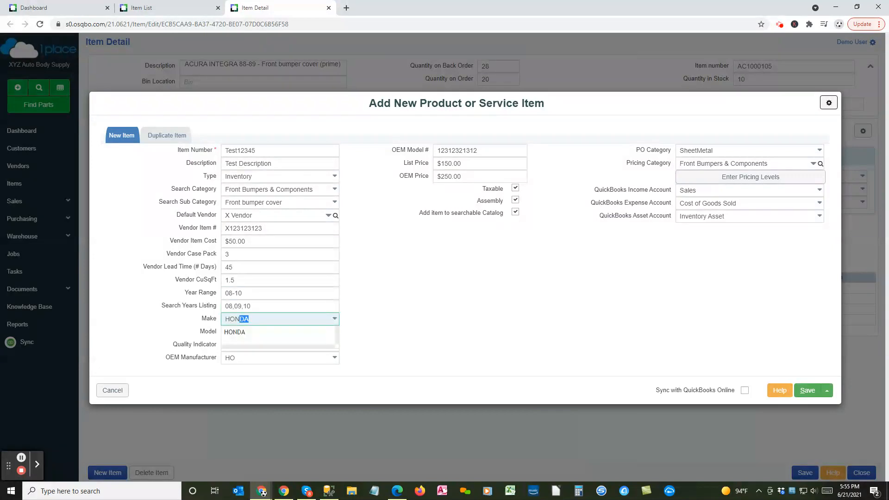
key("Tab")
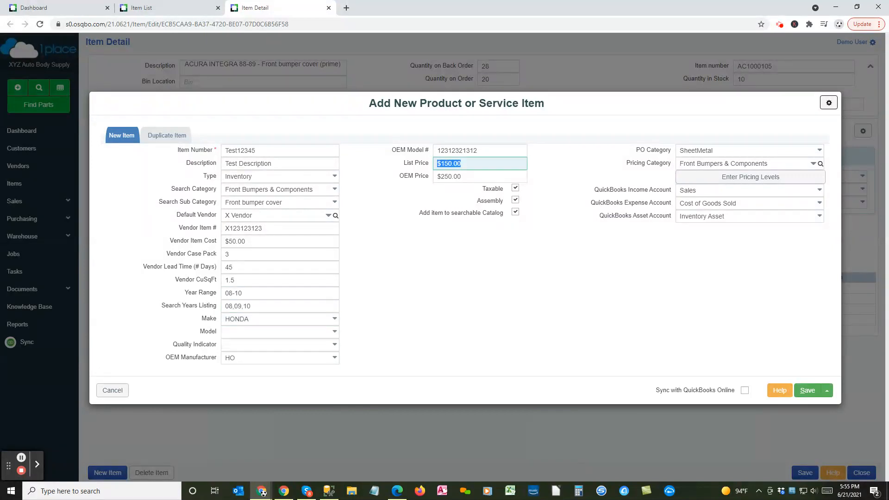
left_click(287, 333)
type("ACCORD")
key("Tab")
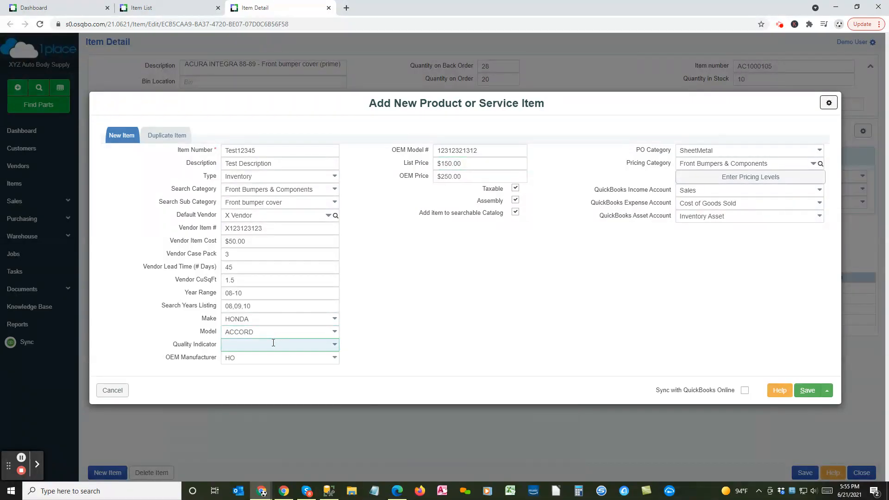
Set the Quality Indicator to A and save the new item
left_click(333, 344)
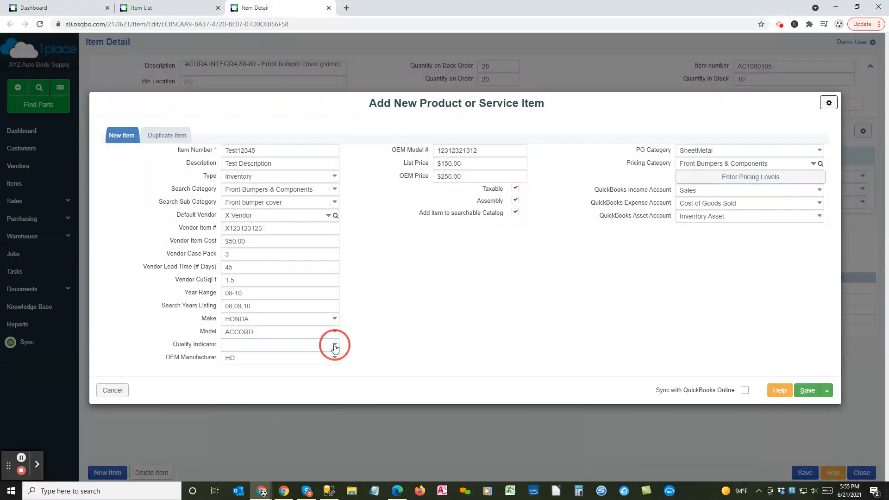
left_click(289, 349)
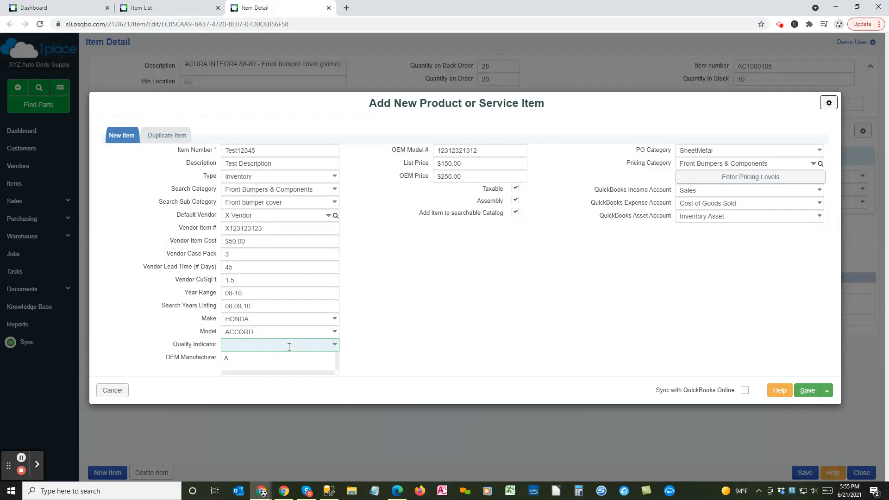
type("A")
key("Tab")
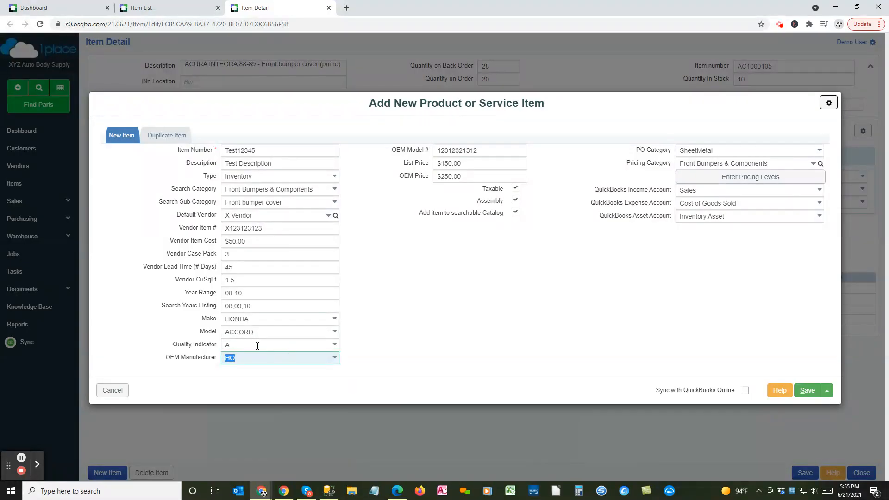
left_click(257, 346)
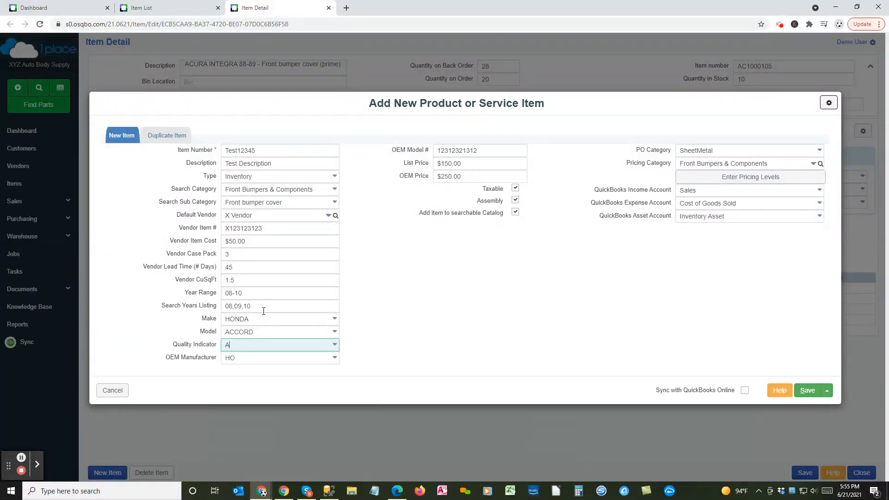
left_click(808, 391)
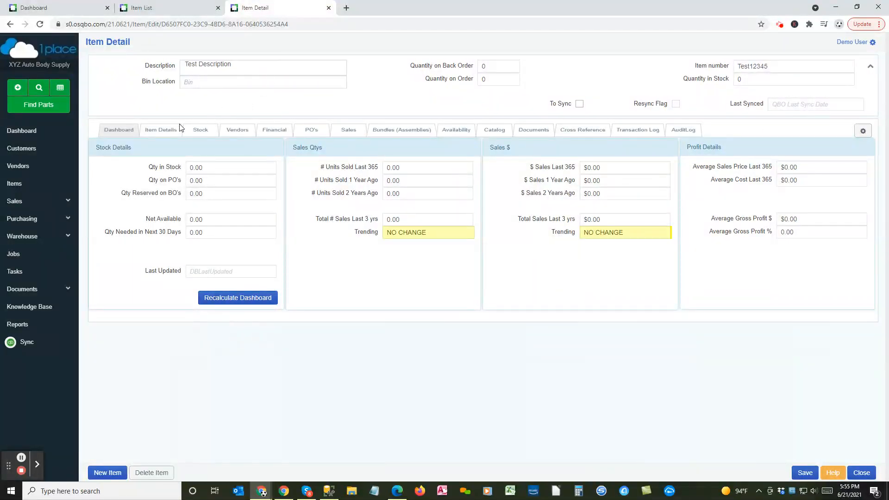
Review the saved item's category and part number details, its vendor list and its financial information
left_click(157, 131)
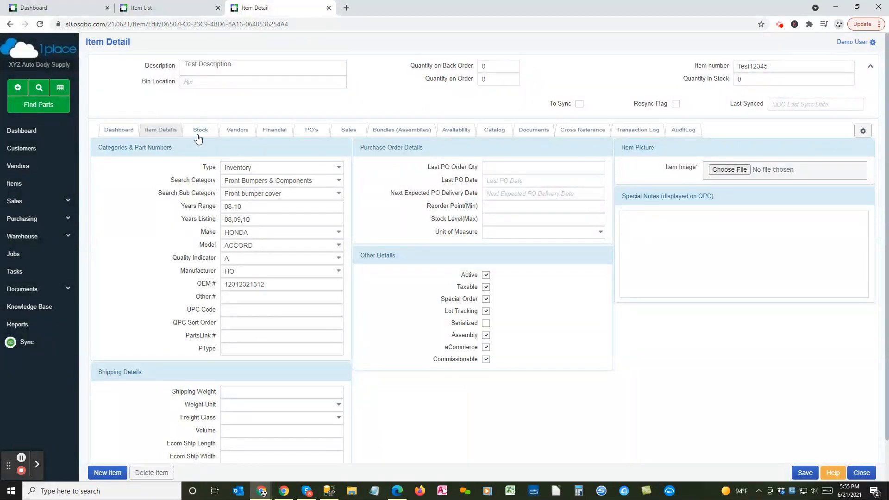
left_click(234, 133)
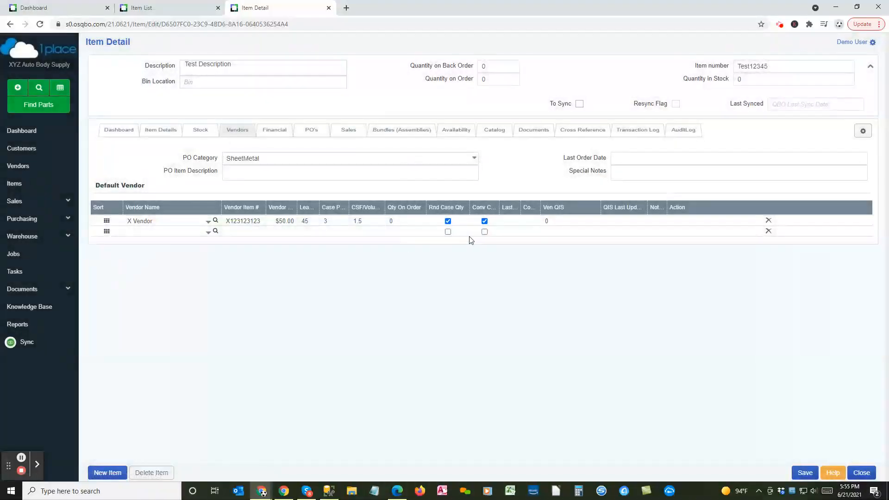
left_click(275, 133)
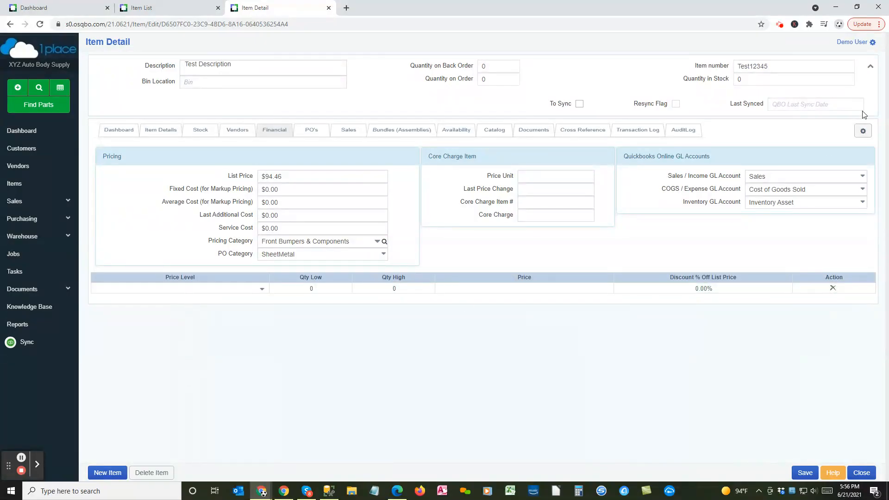
left_click(871, 42)
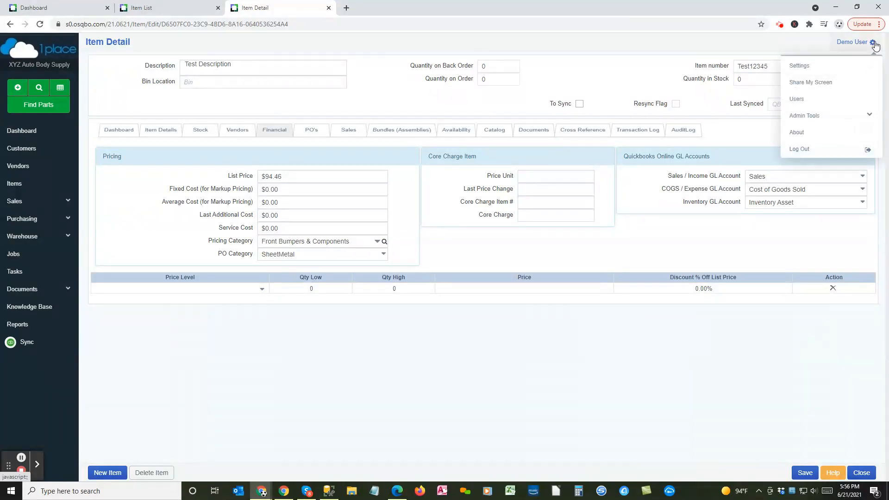
left_click(611, 87)
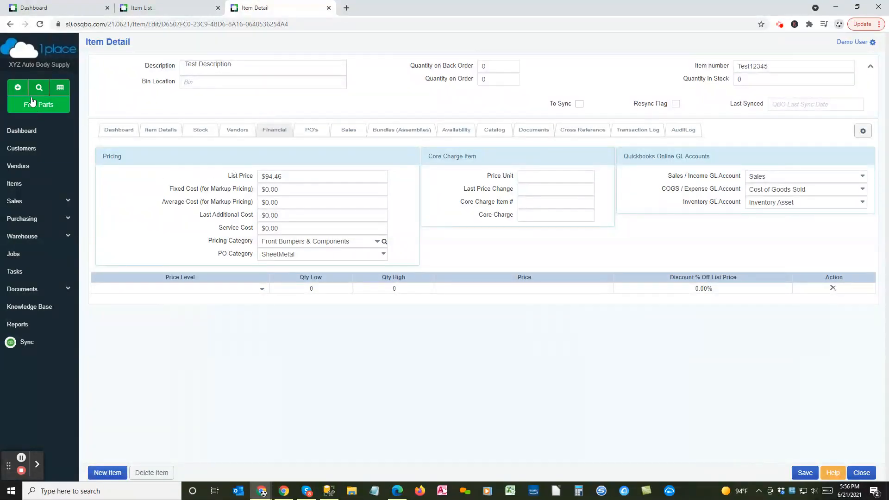
Start another new item, view its price levels list, and cancel both without saving
left_click(18, 88)
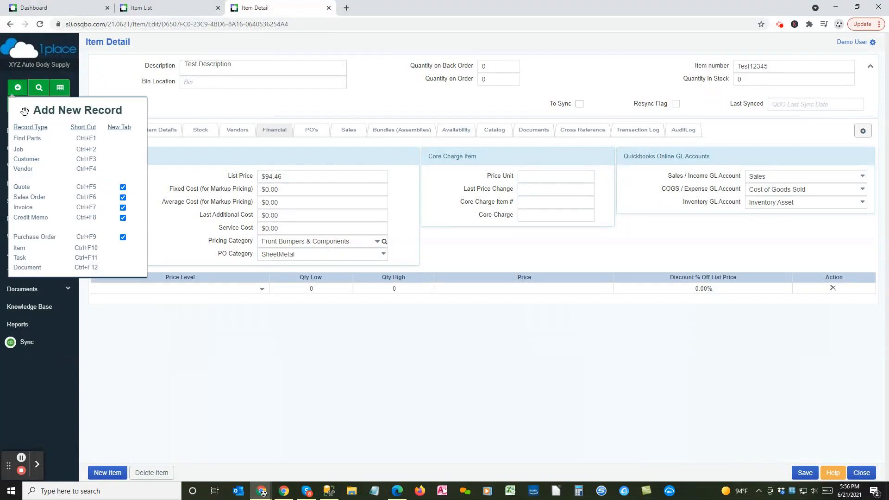
left_click(21, 247)
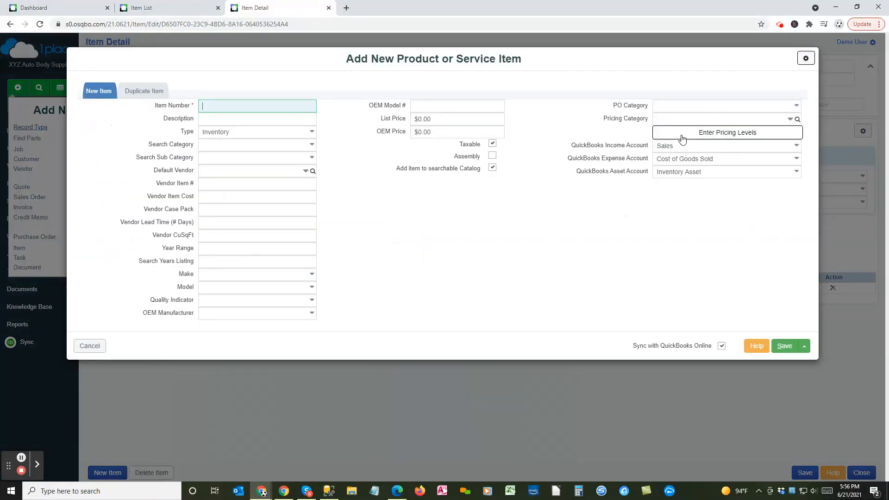
left_click(715, 133)
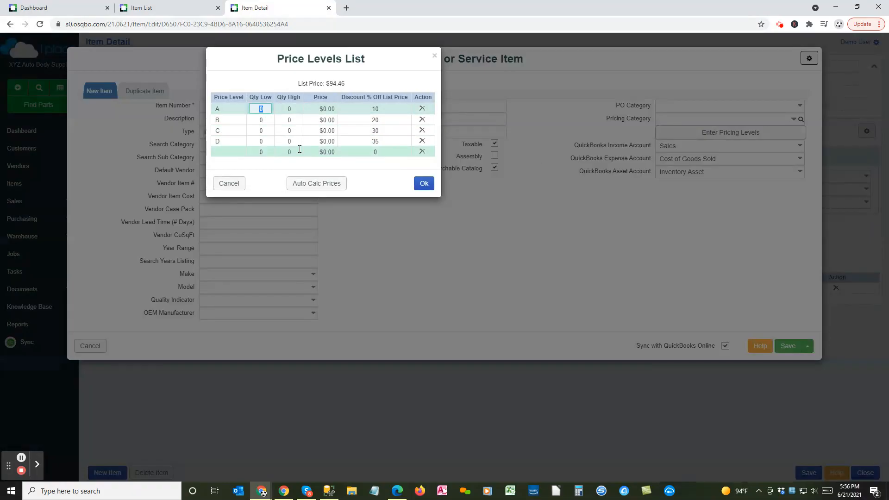
left_click(229, 183)
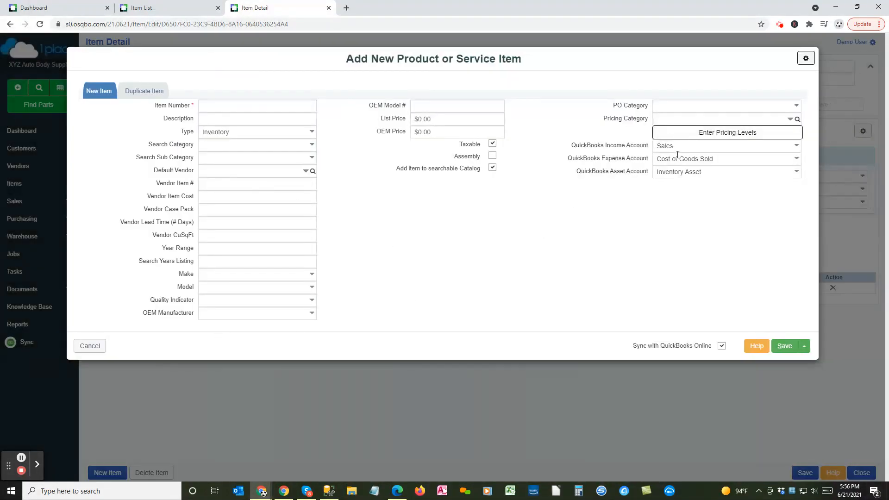
left_click(89, 346)
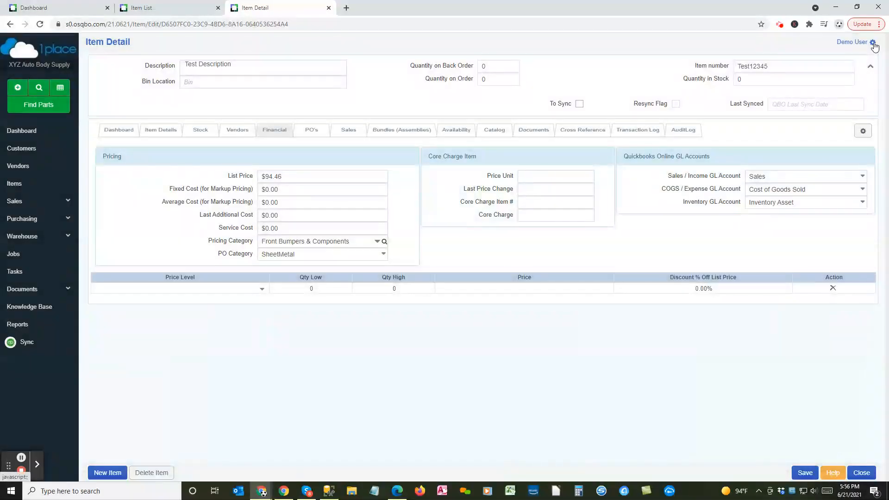
Open the Item Settings, review the new item defaults, item preferences and item pricing levels, and return to the item's financial details
left_click(872, 42)
left_click(816, 67)
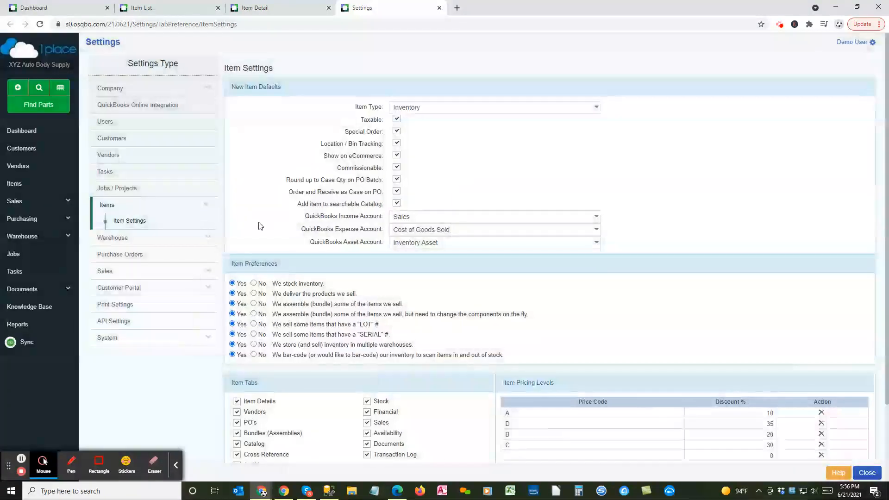
scroll(414, 134, "down", 1)
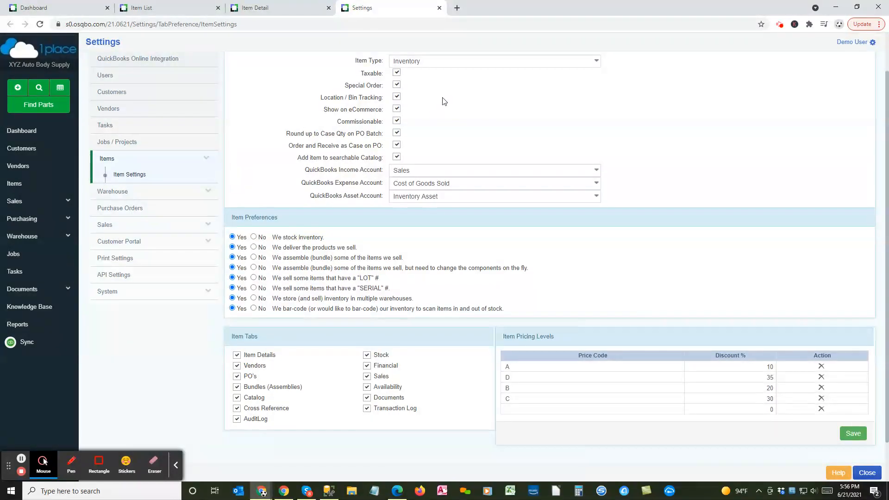
scroll(417, 125, "up", 1)
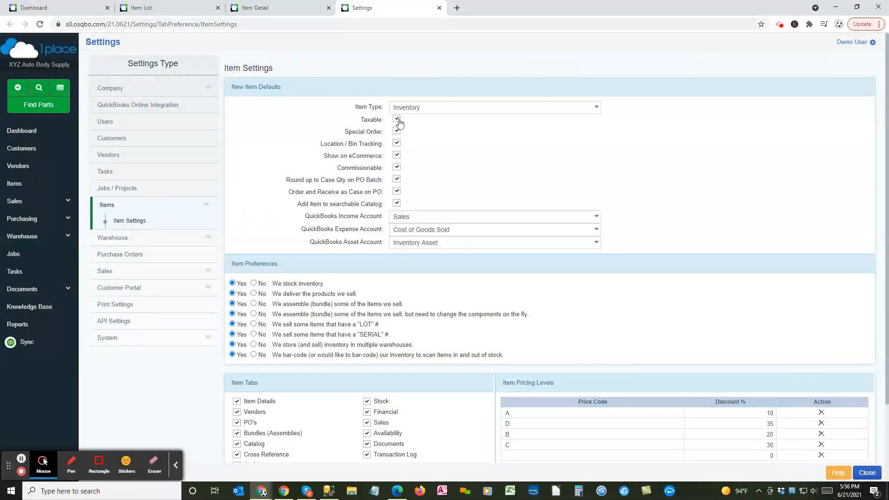
left_click(433, 107)
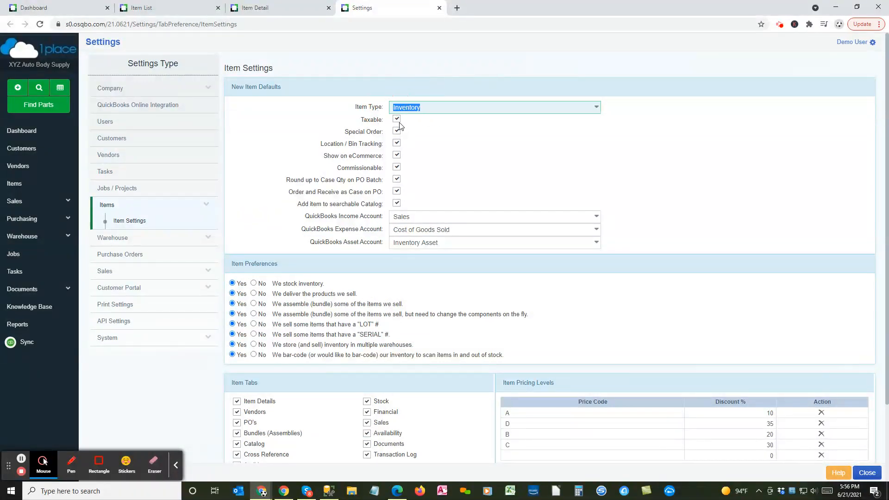
scroll(405, 167, "down", 2)
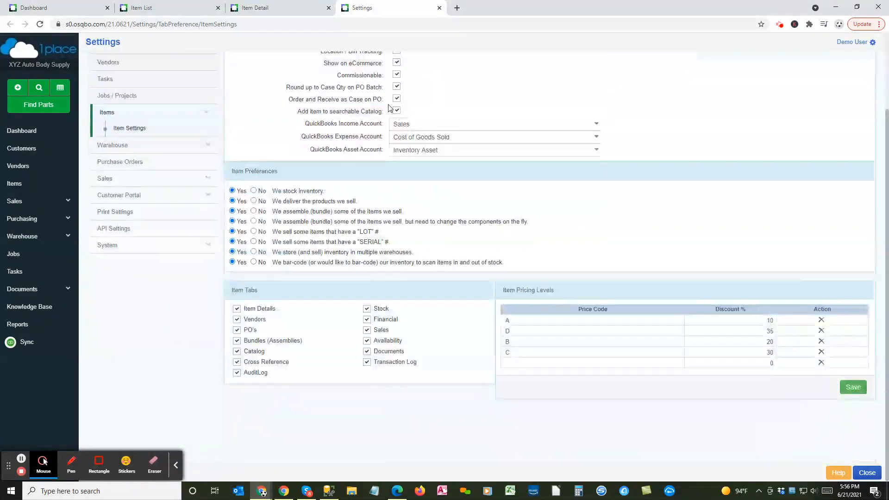
left_click(399, 128)
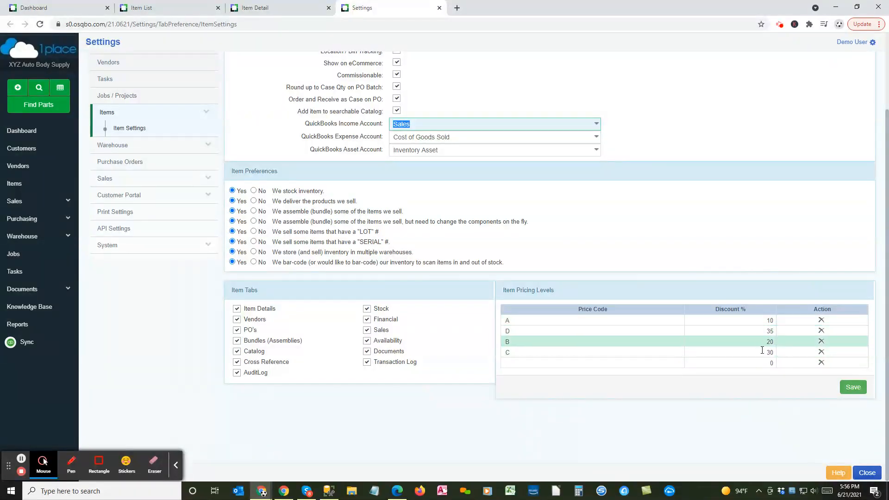
scroll(662, 307, "up", 2)
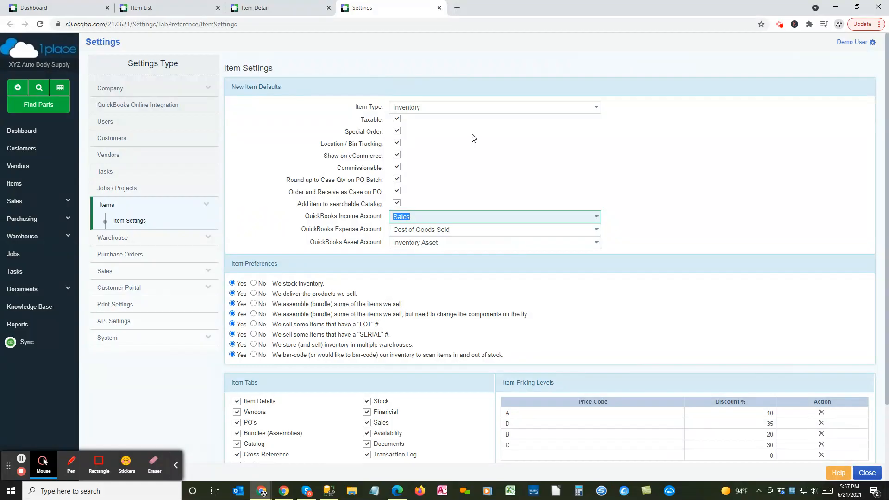
left_click(439, 8)
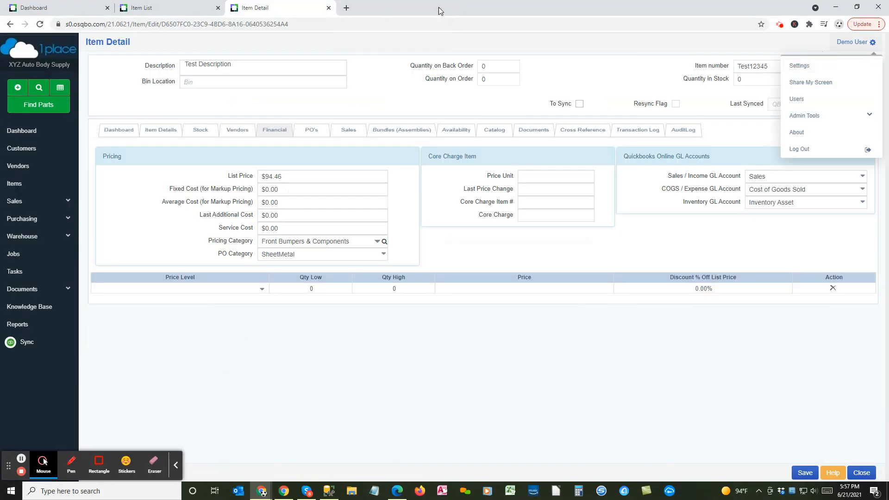
left_click(506, 253)
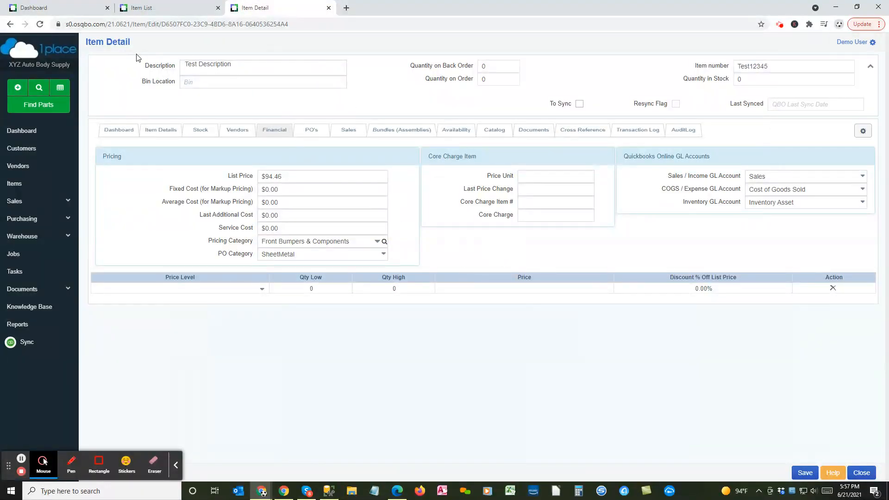